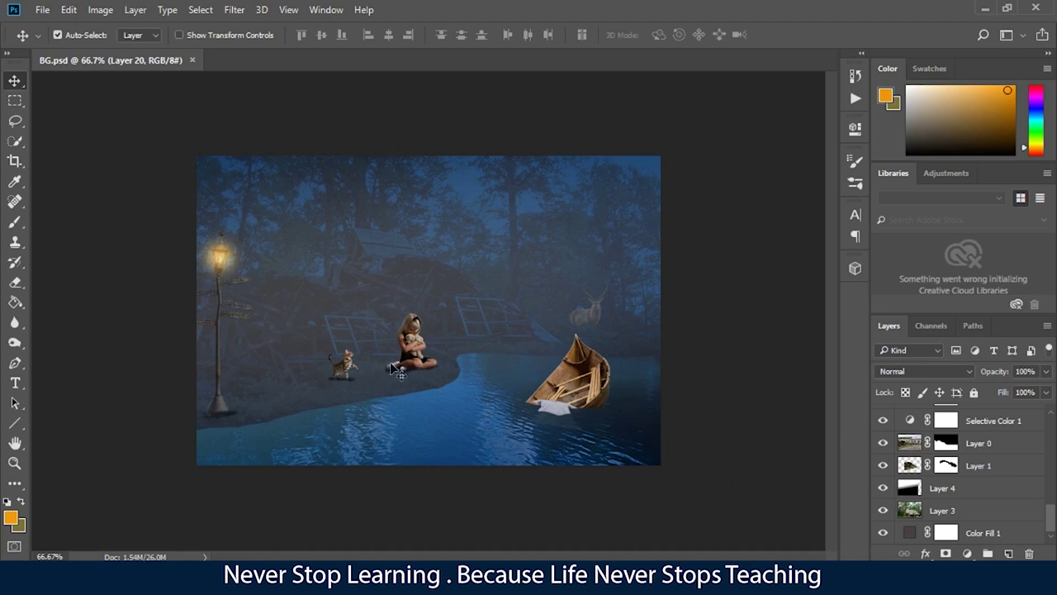
Toggle the visibility of Layer 13 and Layer 12 to compare the fog effect, leaving both layers hidden.
left_click(591, 314)
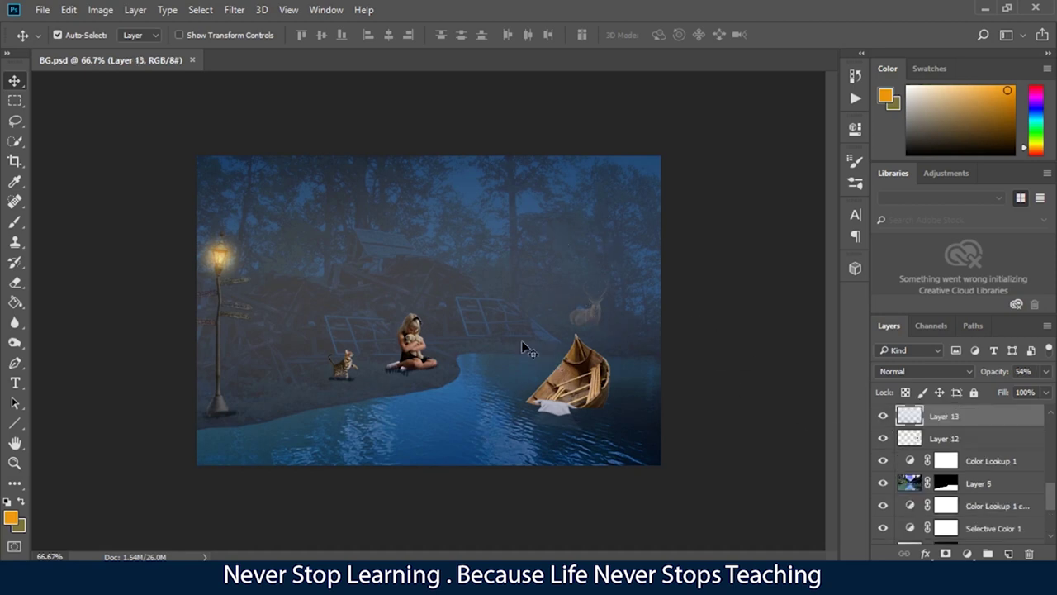
left_click(883, 416)
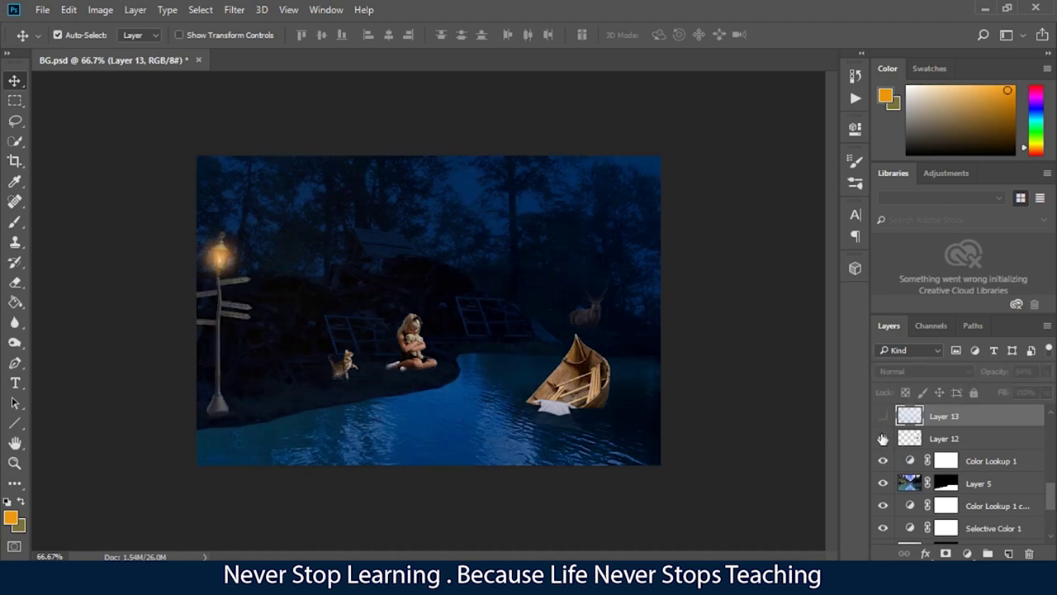
left_click(883, 416)
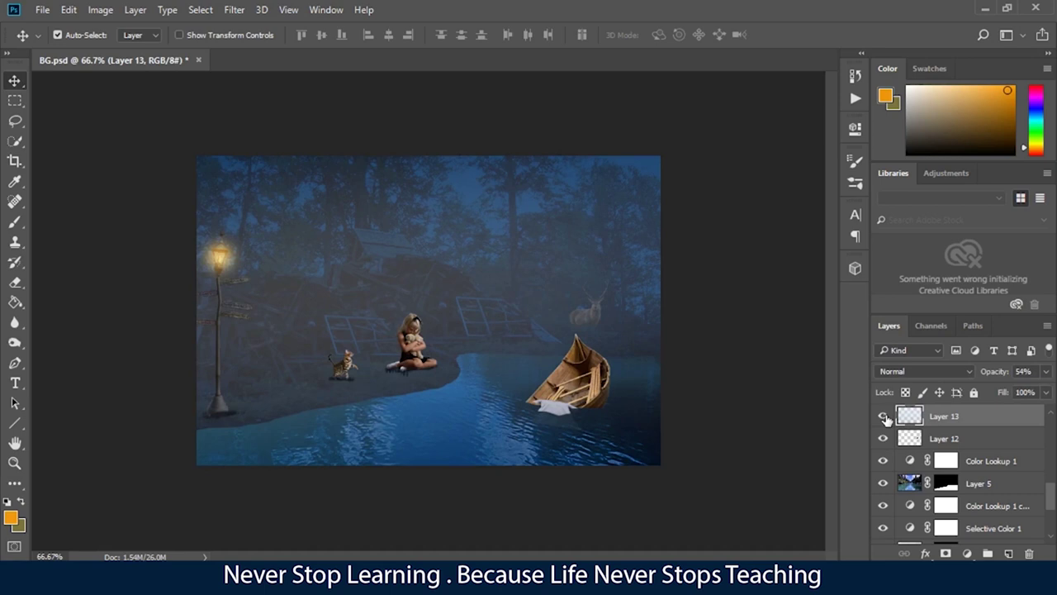
left_click(883, 416)
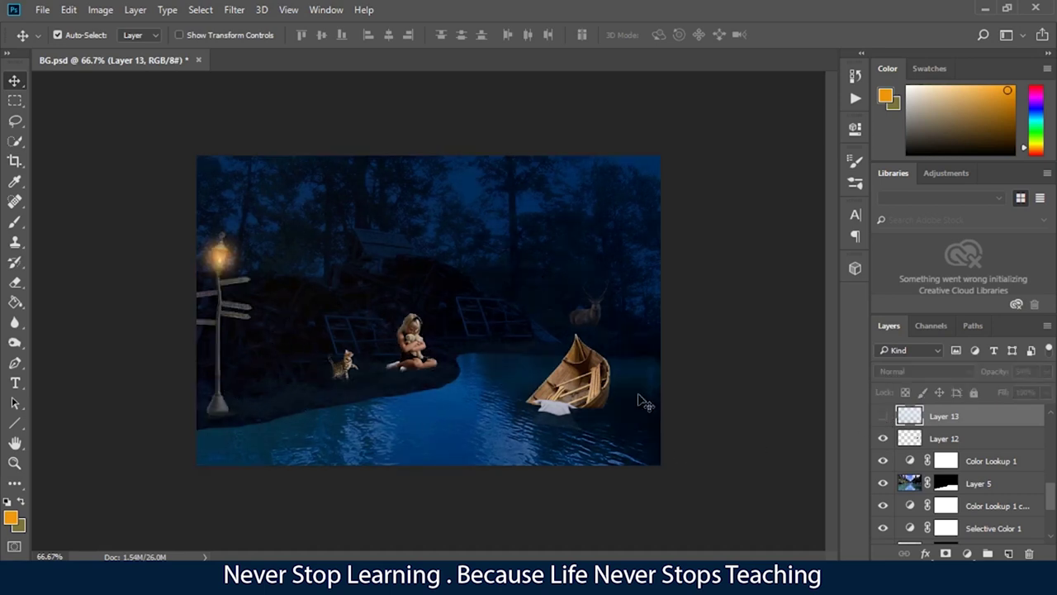
left_click(884, 438)
left_click(884, 438)
left_click(884, 438)
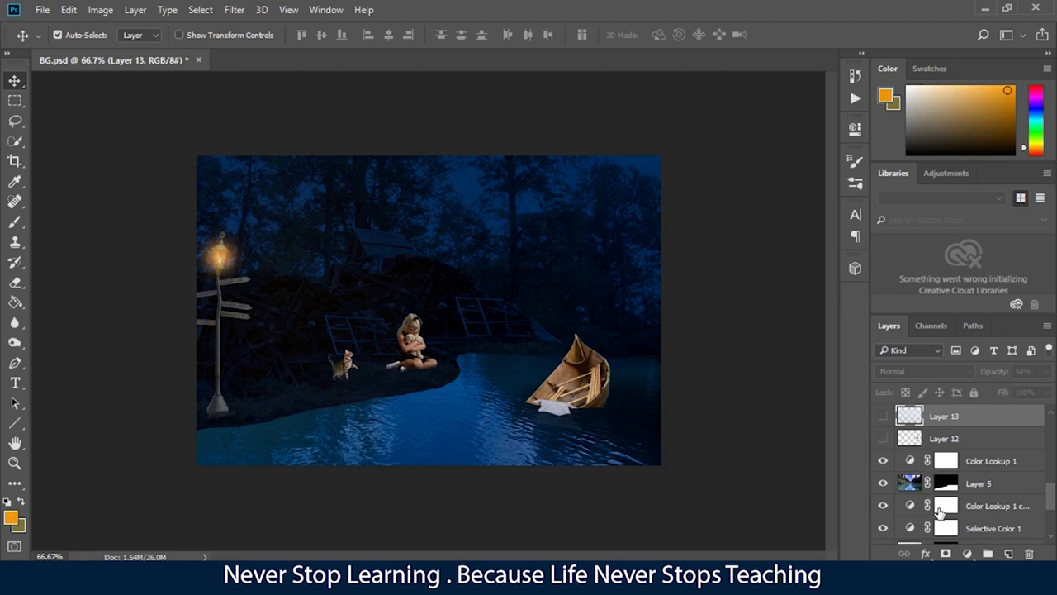
Hide Color Lookup 1, all layers below Layer 5, and the girl and cat layers from Layer 6 up to Group 1 copy.
left_click(884, 461)
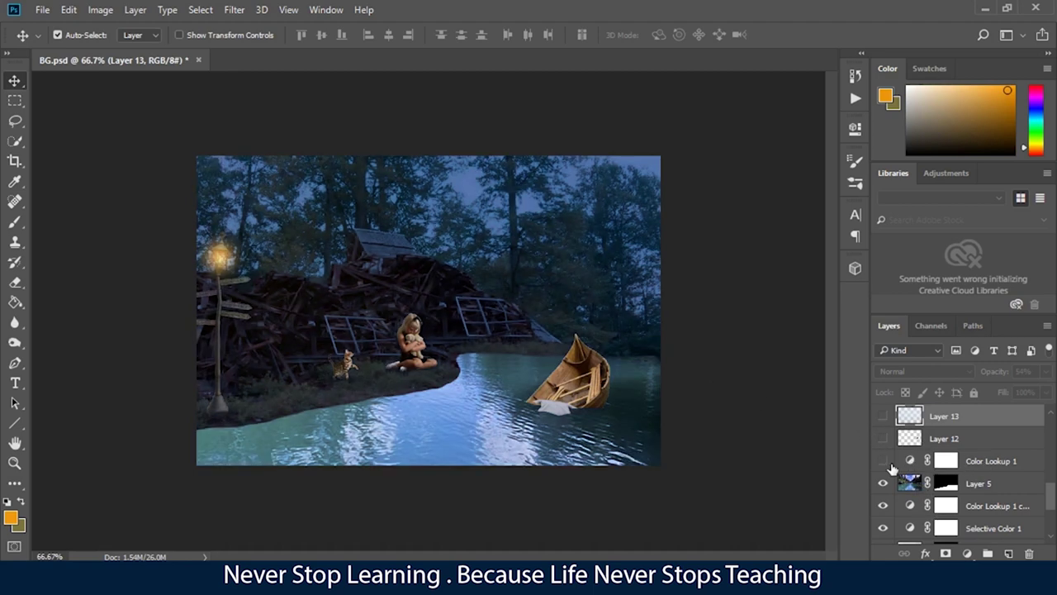
left_click(906, 488)
left_click_drag(883, 506, 882, 557)
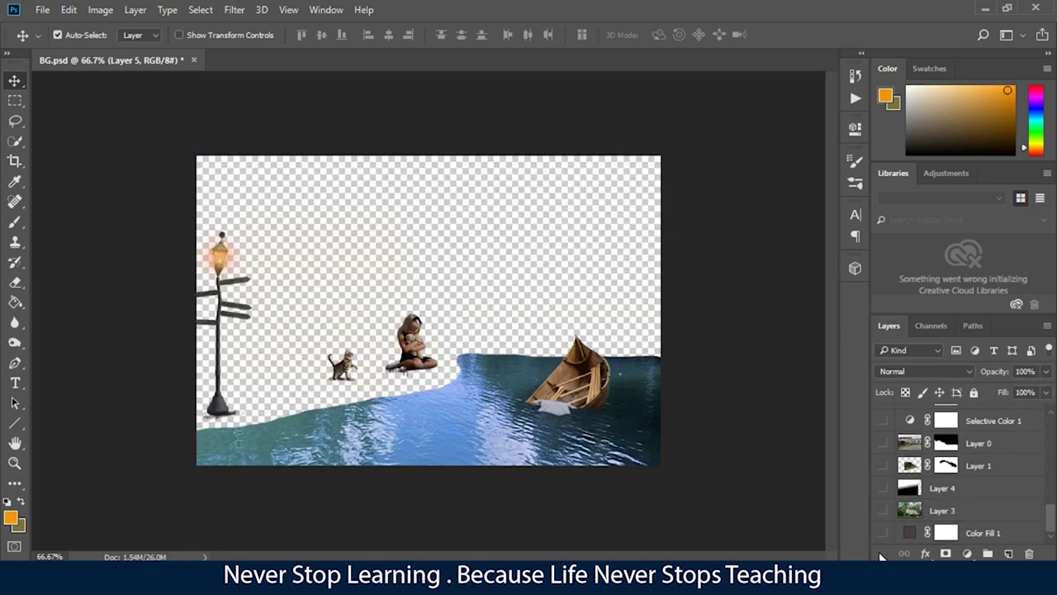
left_click_drag(1054, 529, 1054, 479)
left_click_drag(880, 517, 878, 394)
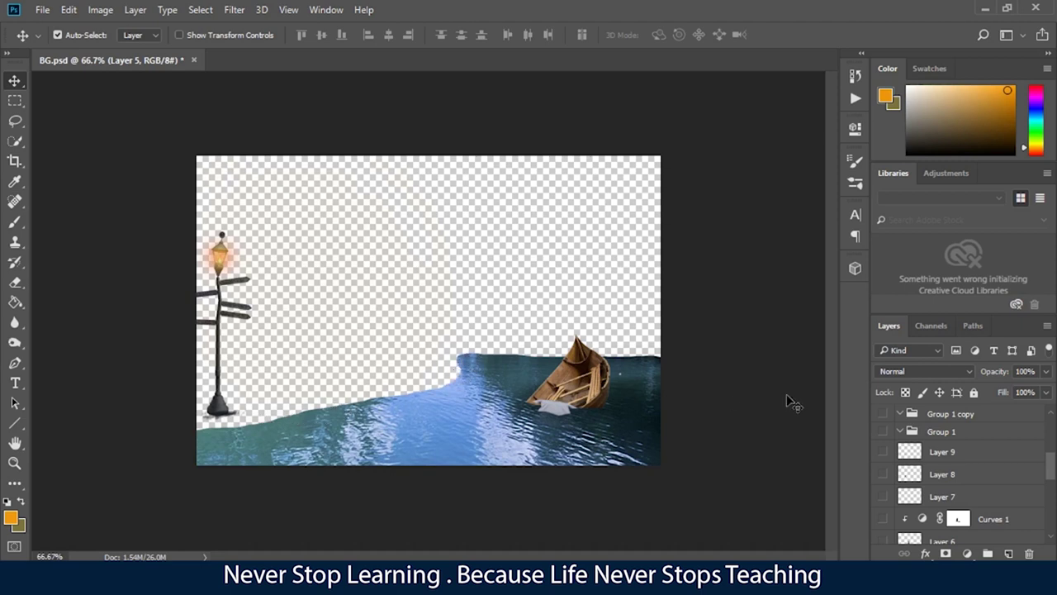
Show Layer 0 and toggle Layer 5 off and on to compare the ground with the water, leaving Layer 5 hidden.
left_click_drag(1053, 469, 1052, 510)
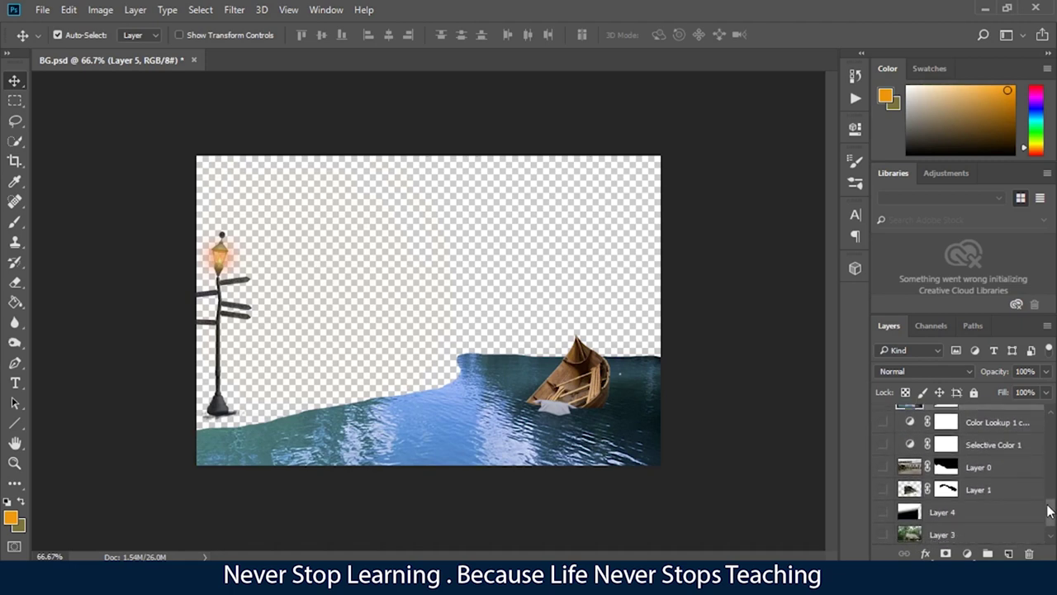
left_click(884, 467)
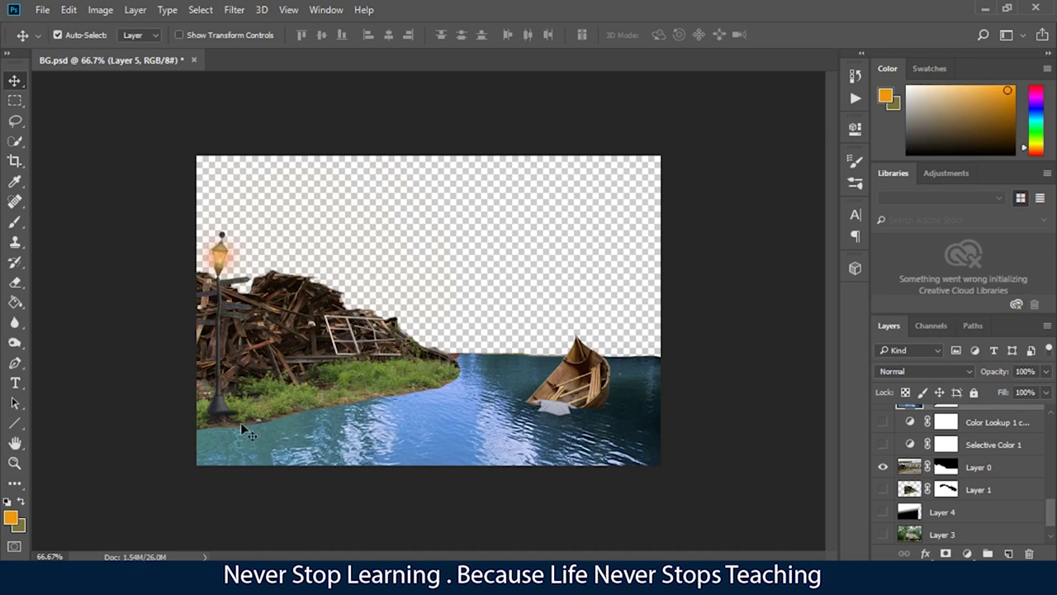
scroll(1049, 508, "up", 3)
left_click(883, 501)
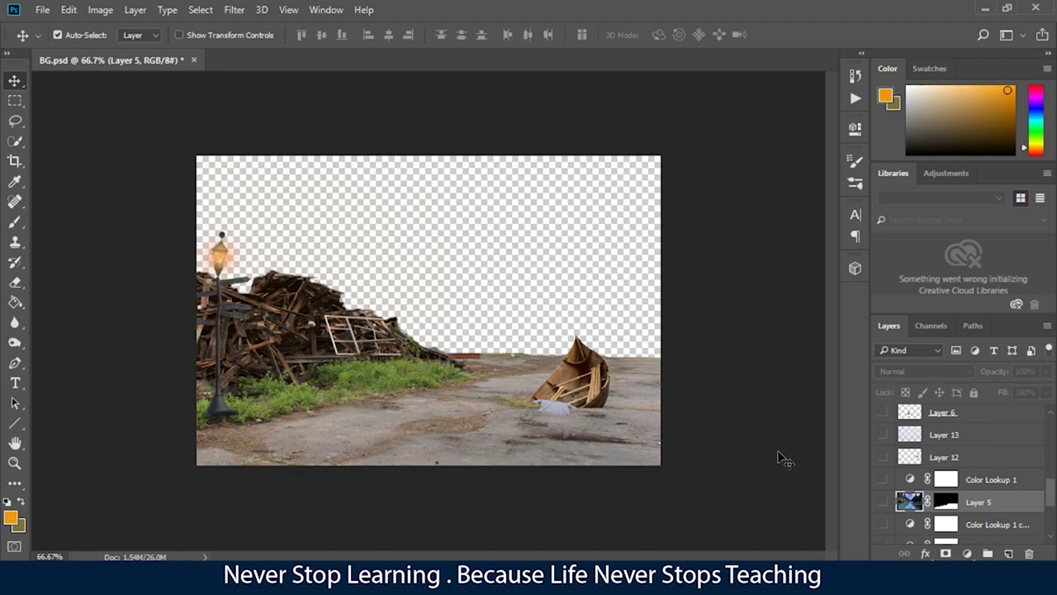
left_click(883, 502)
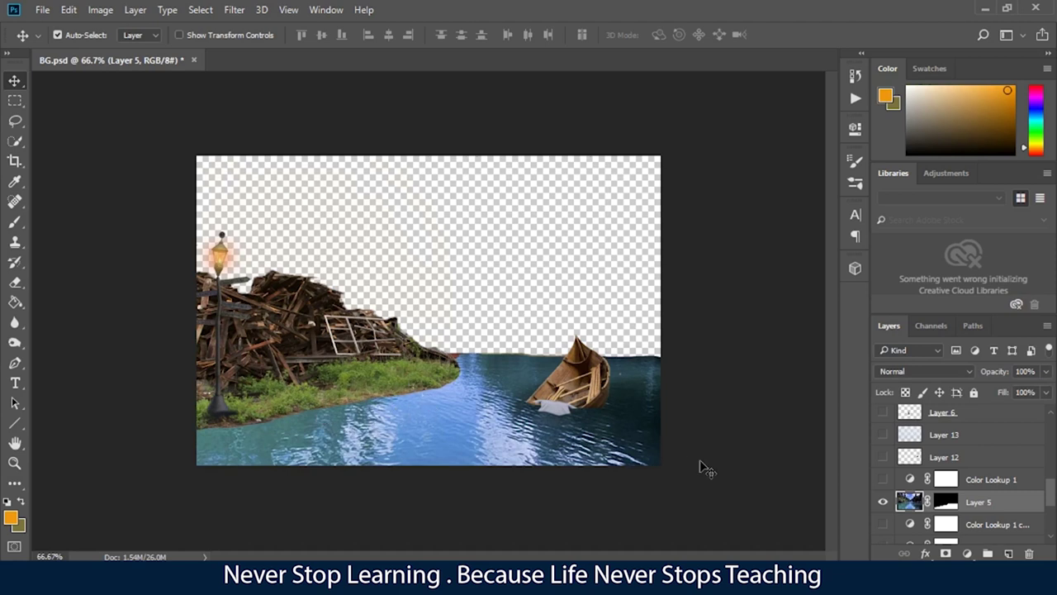
left_click(880, 502)
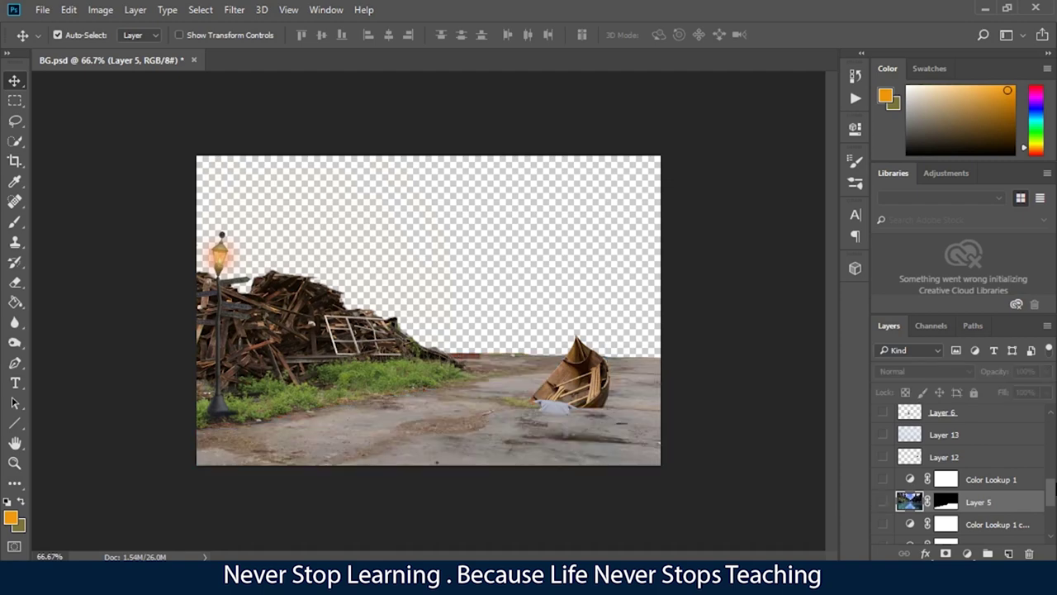
View the forest photo on Layer 3 with Layer 0 hidden, and hide Layer 3 again.
left_click_drag(1050, 496, 1051, 521)
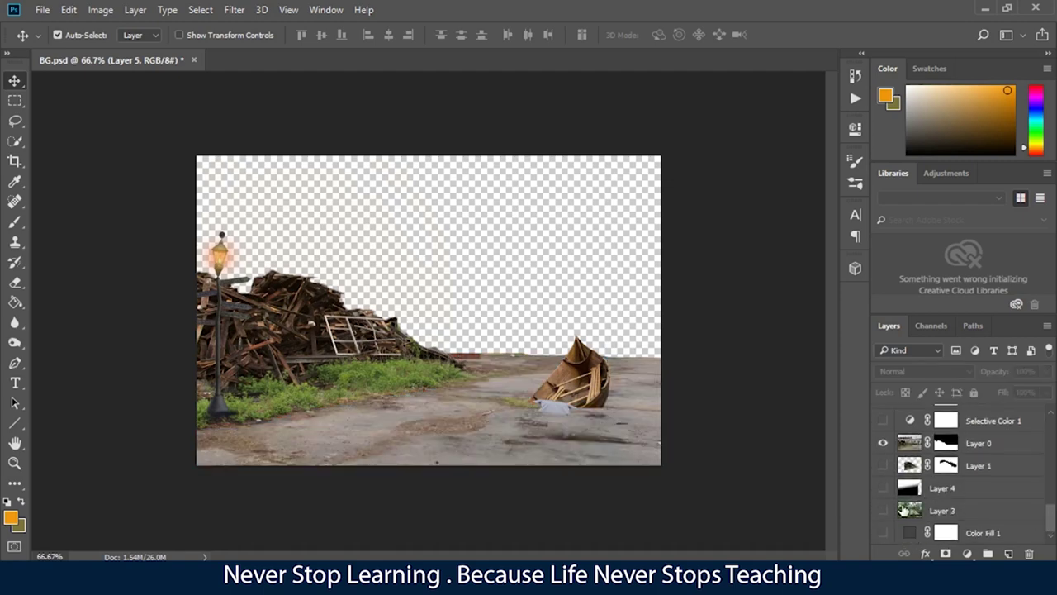
left_click(882, 511)
left_click(883, 443)
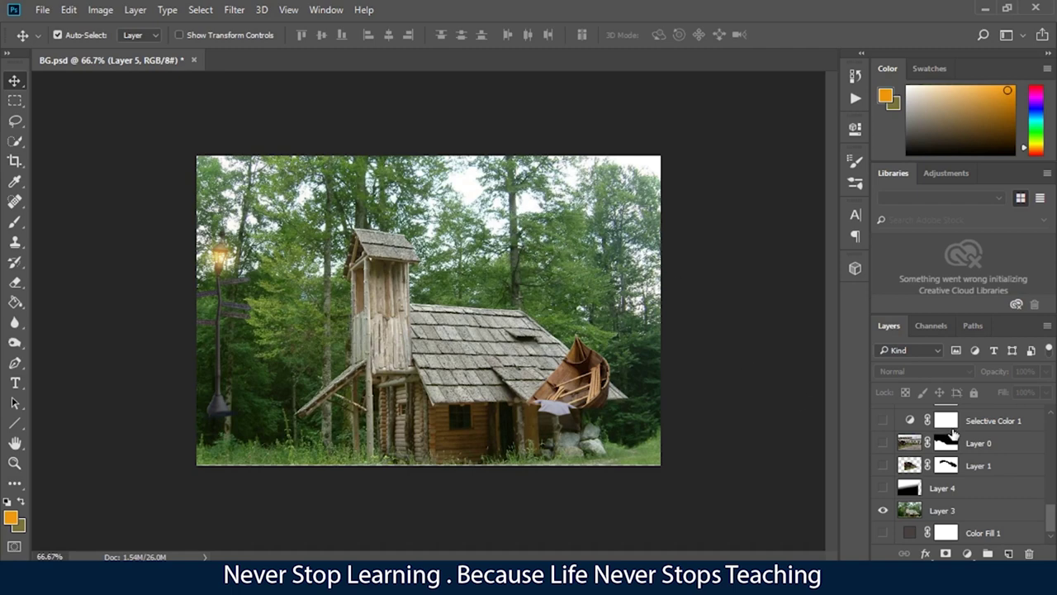
left_click(883, 511)
Briefly show Layer 2 near the top of the layer stack and hide it again.
left_click_drag(1053, 514, 1036, 492)
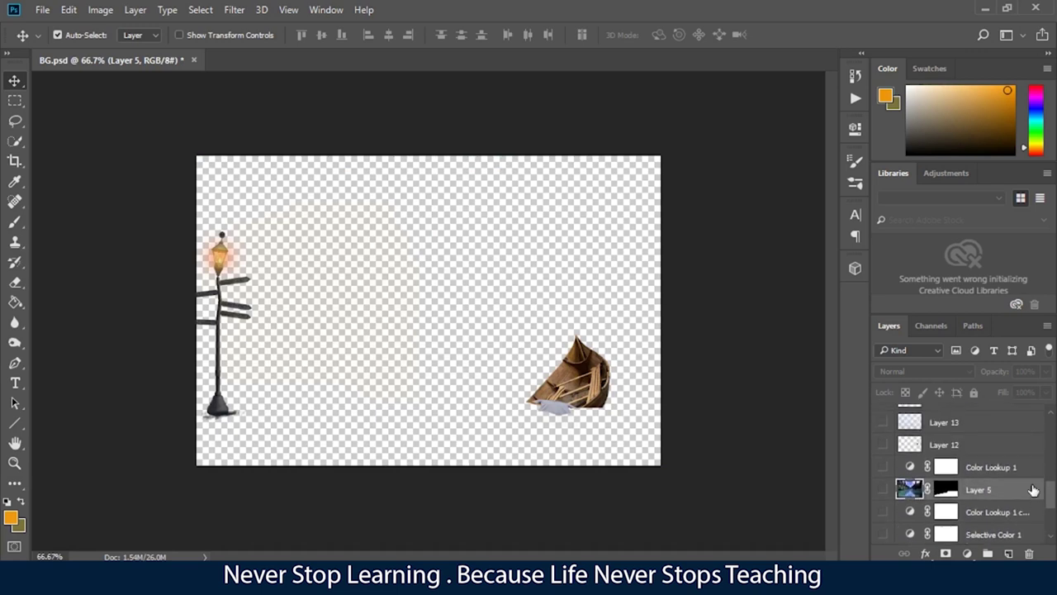
key("ctrl")
left_click_drag(1047, 499, 1050, 428)
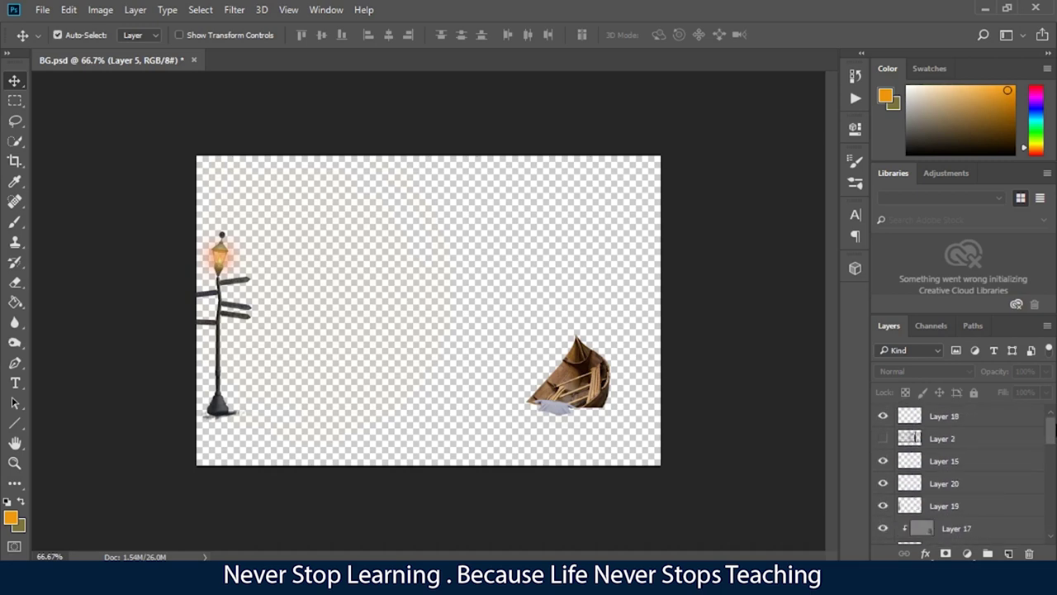
left_click(882, 439)
left_click(882, 438)
Restore the visibility of all the hidden scene layers, from the group layers down to Color Fill 1.
left_click_drag(1049, 446, 1033, 468)
left_click_drag(883, 484, 873, 557)
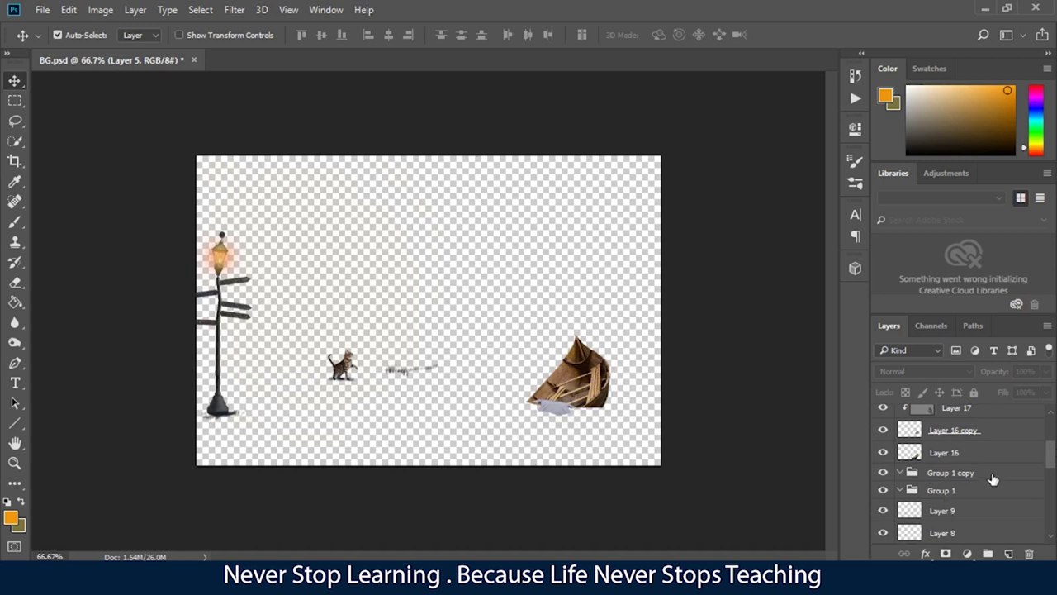
scroll(1054, 471, "down", 4)
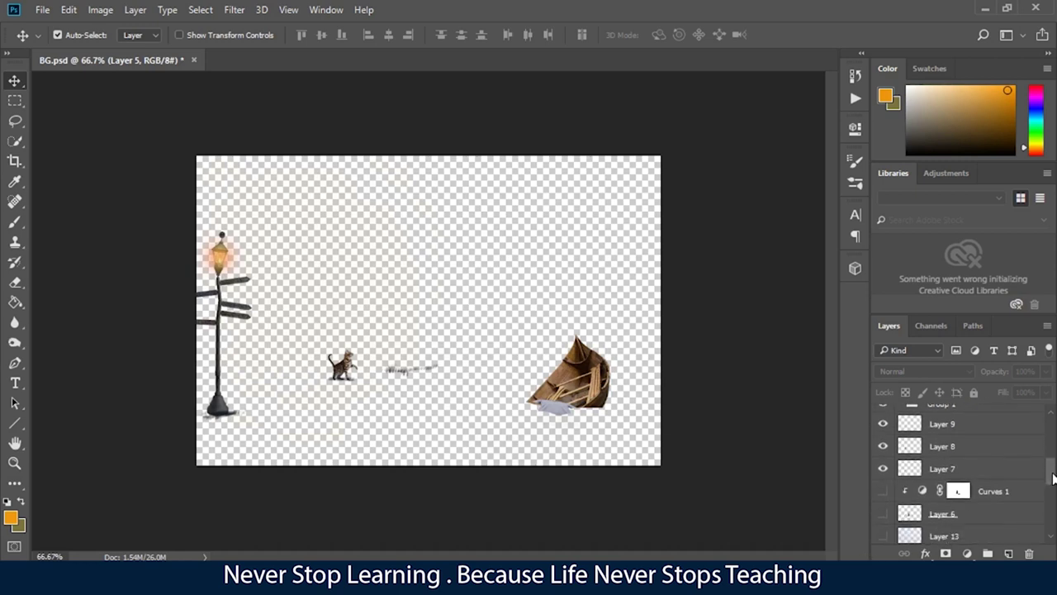
left_click_drag(880, 499, 879, 528)
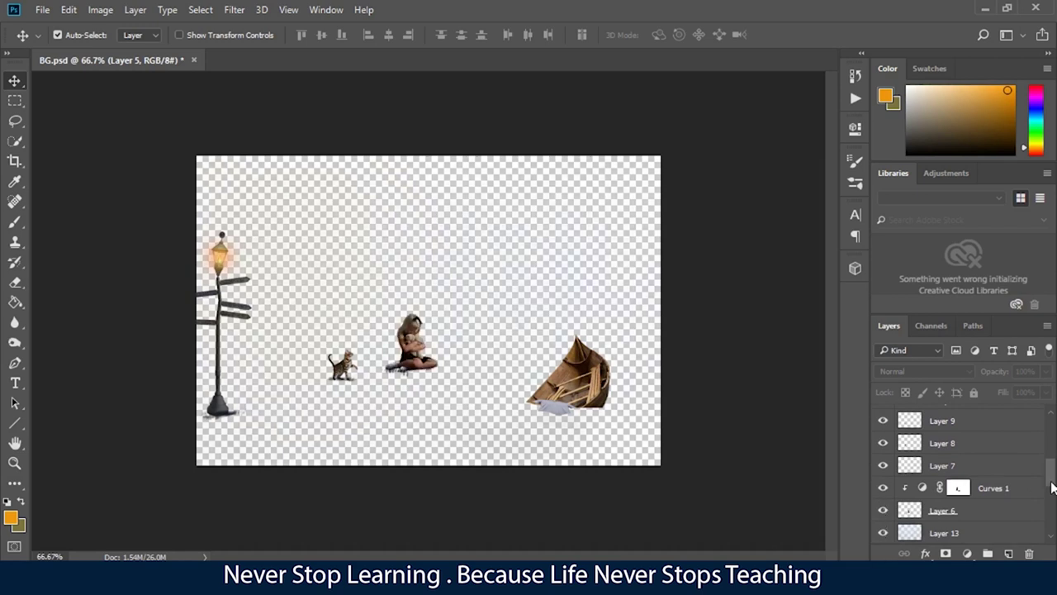
scroll(1050, 488, "down", 3)
left_click_drag(883, 423, 882, 535)
scroll(1051, 496, "down", 3)
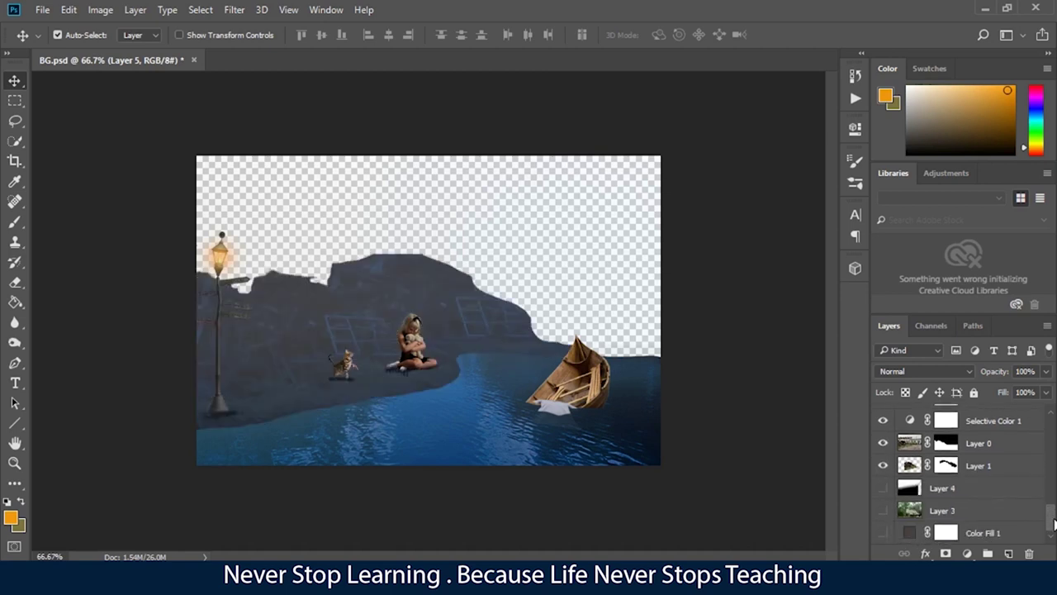
left_click(883, 510)
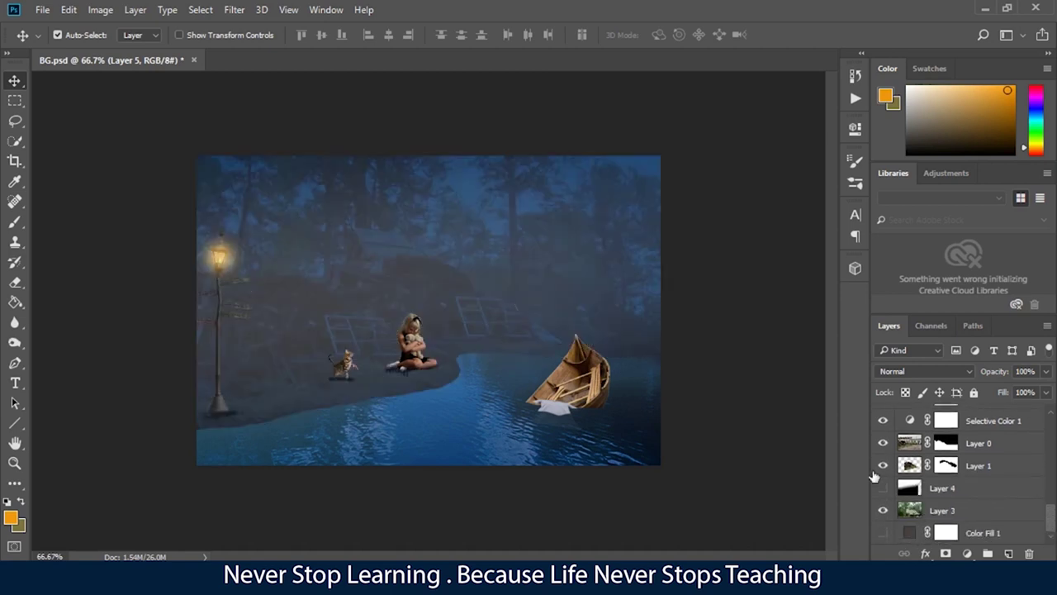
left_click(883, 533)
Try a Brightness/Contrast adjustment layer above Layer 5 with brightness -66 and contrast 48.
left_click(970, 554)
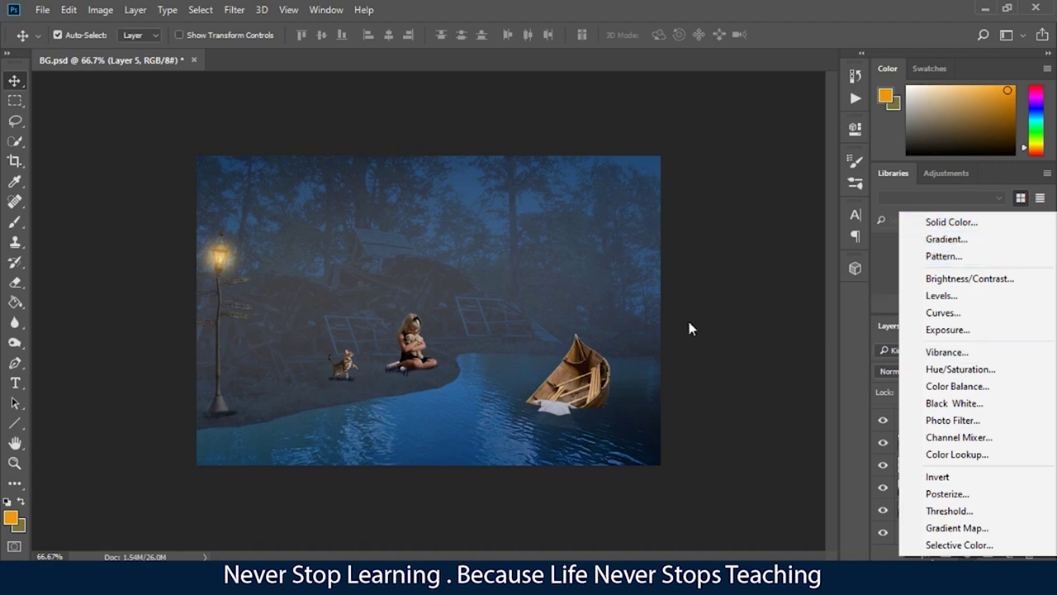
left_click(992, 281)
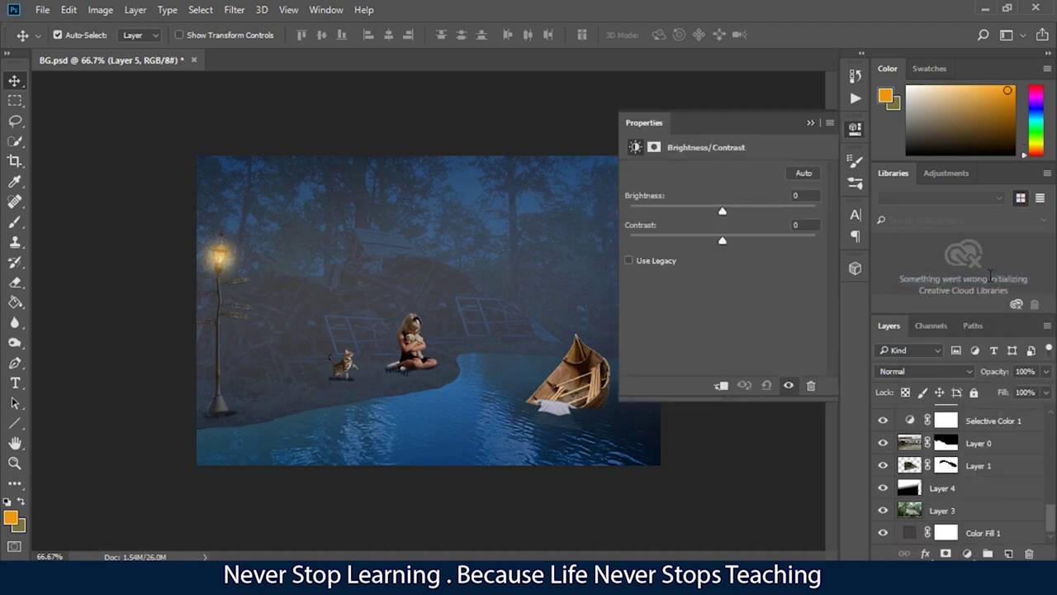
left_click_drag(728, 213, 793, 217)
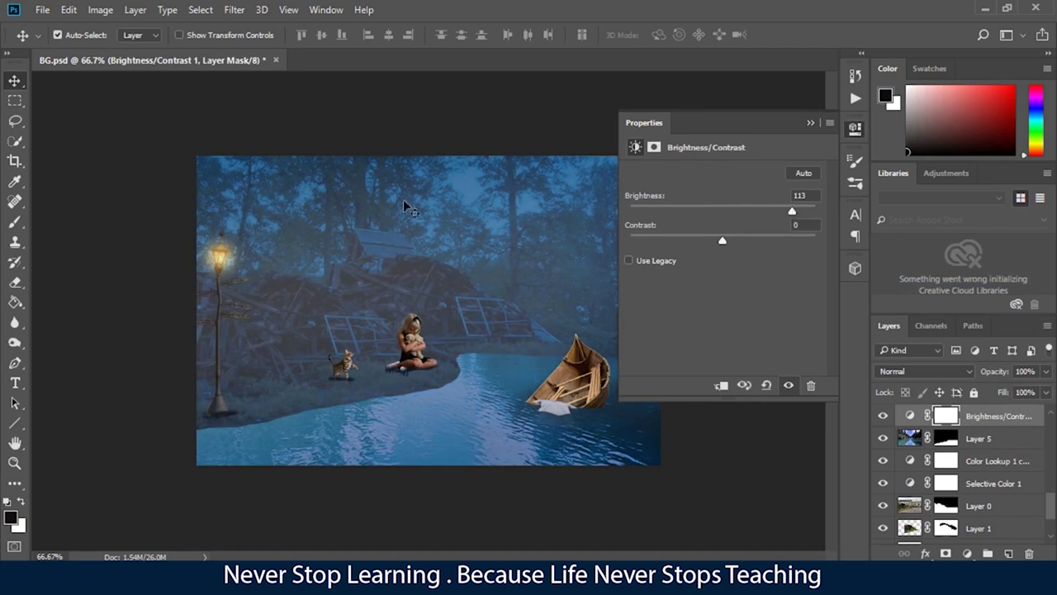
left_click_drag(725, 241, 666, 241)
left_click_drag(786, 210, 714, 207)
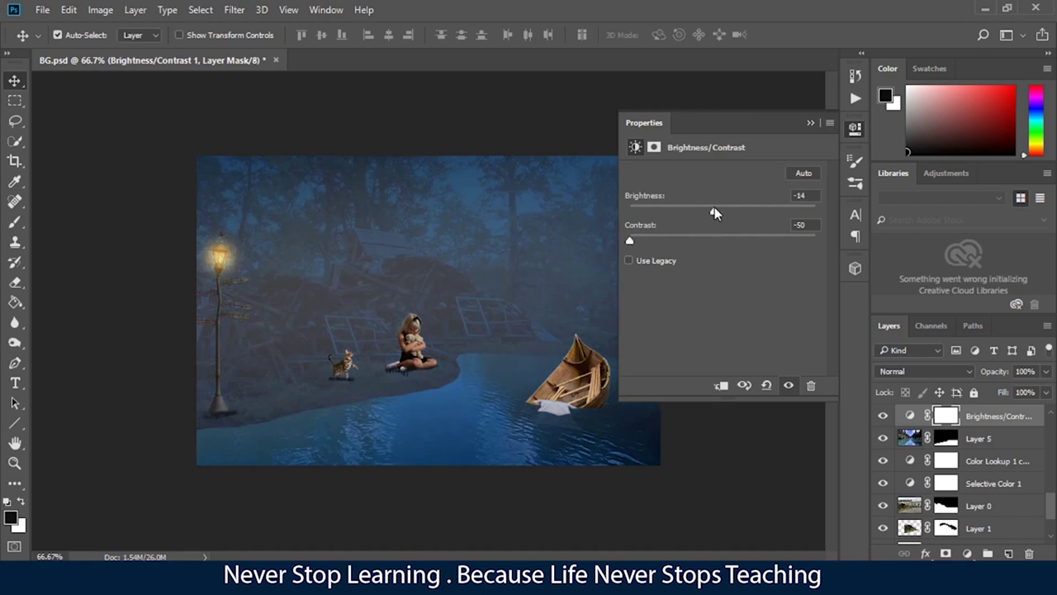
type("0")
left_click_drag(752, 241, 767, 266)
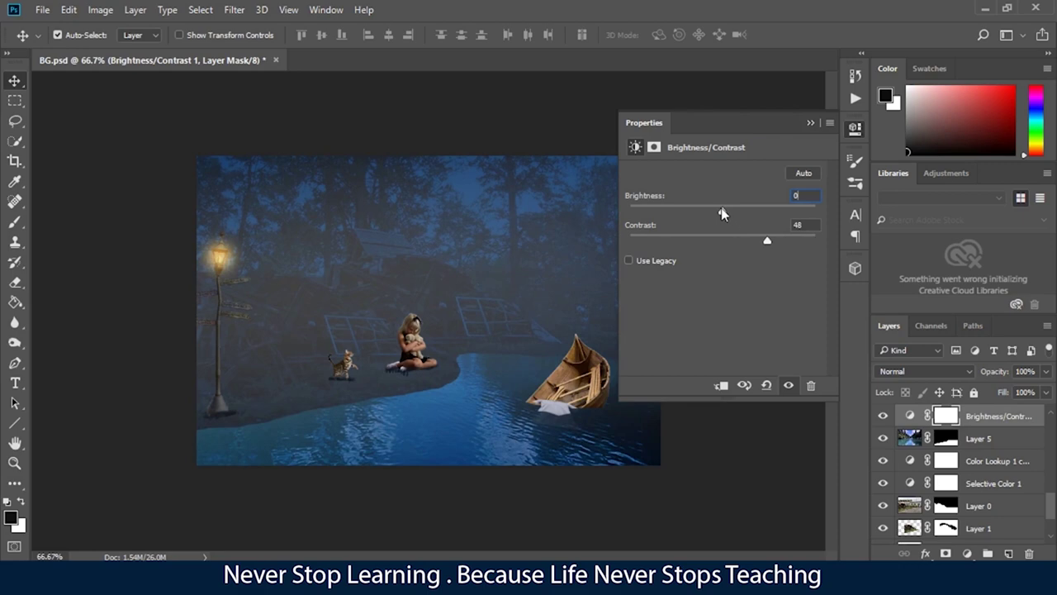
left_click_drag(723, 213, 681, 214)
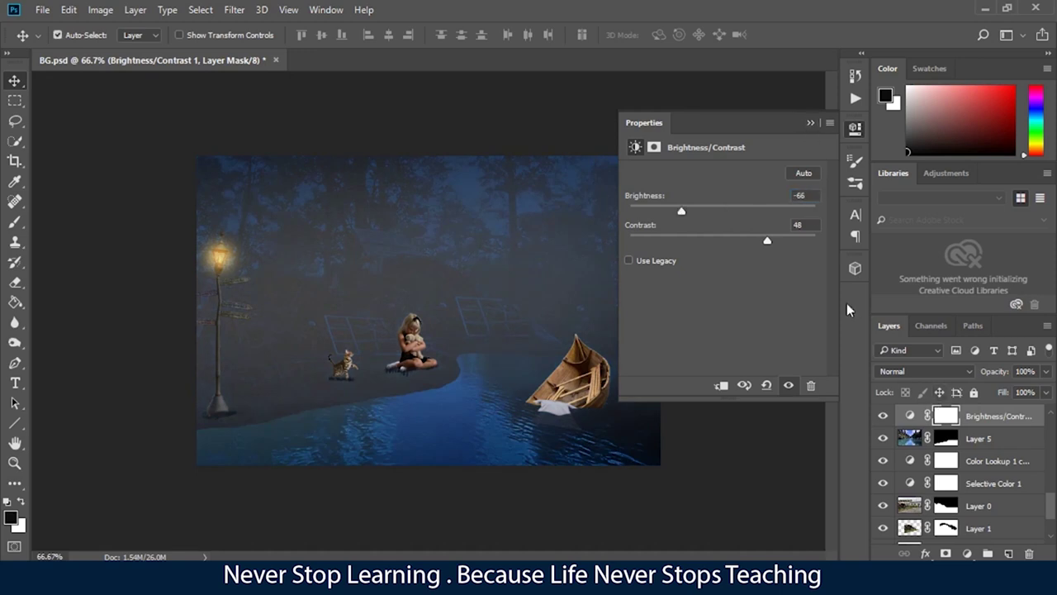
Delete the Brightness/Contrast adjustment layer and collapse the layer properties.
left_click(1016, 417)
scroll(1016, 425, "down", 1)
left_click(1016, 425)
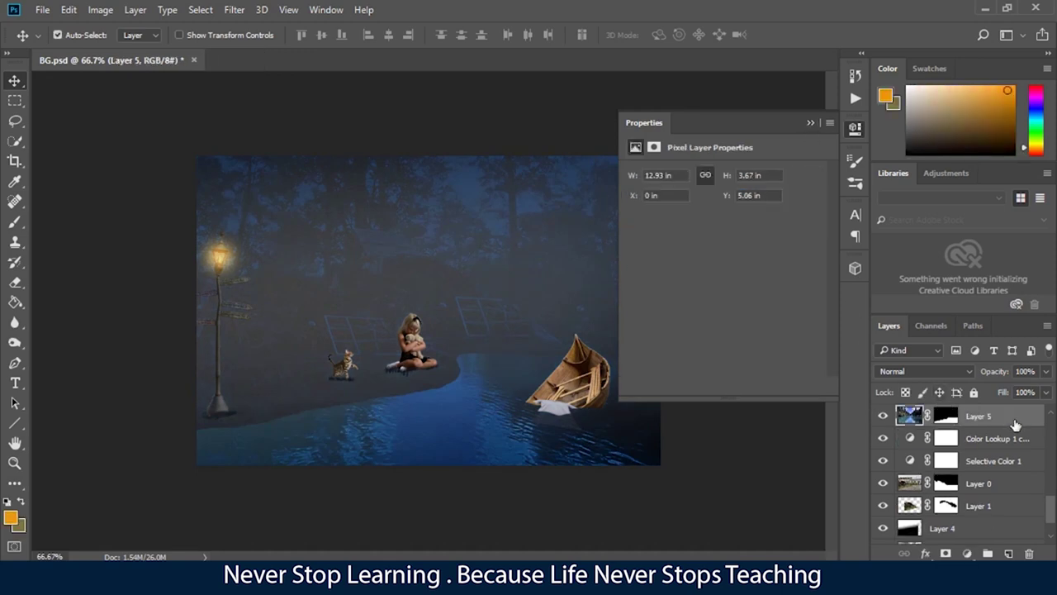
left_click(810, 122)
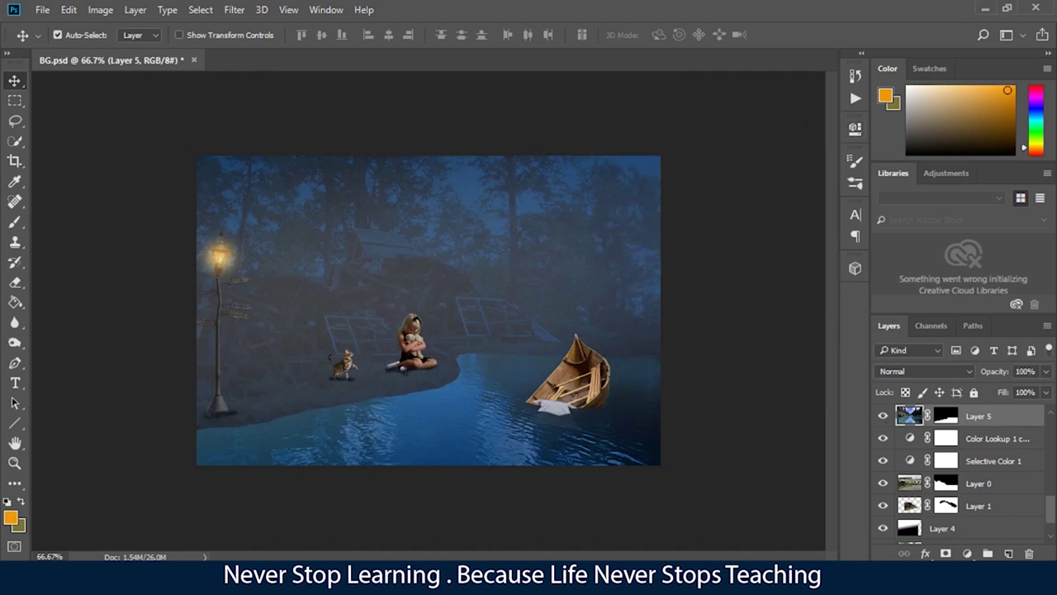
Add a Levels adjustment layer above Layer 5, try black input 81, reset it to 0, and set the midtones to 0.51.
left_click(967, 553)
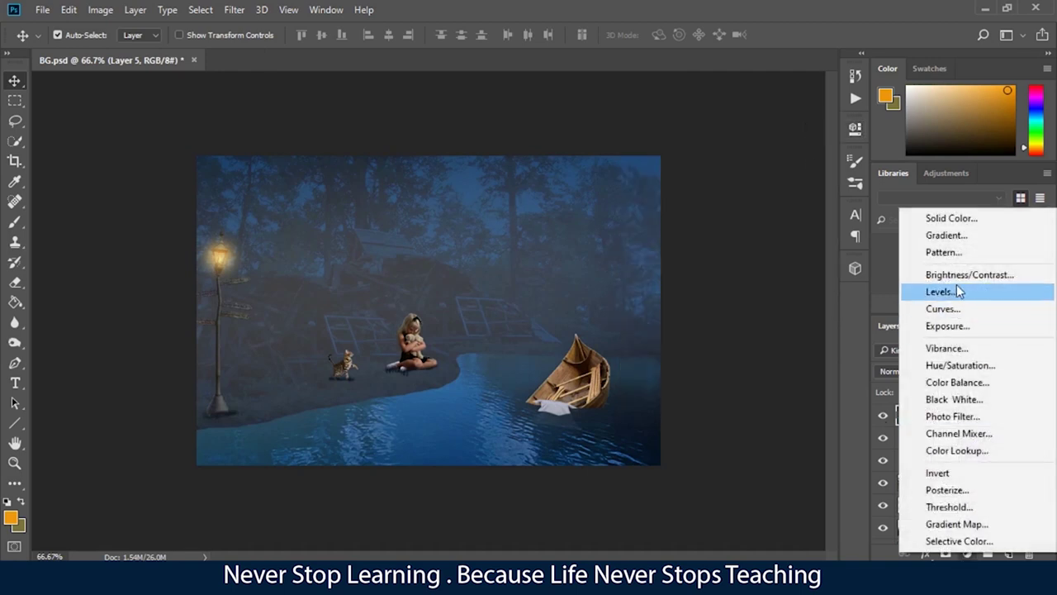
left_click(936, 291)
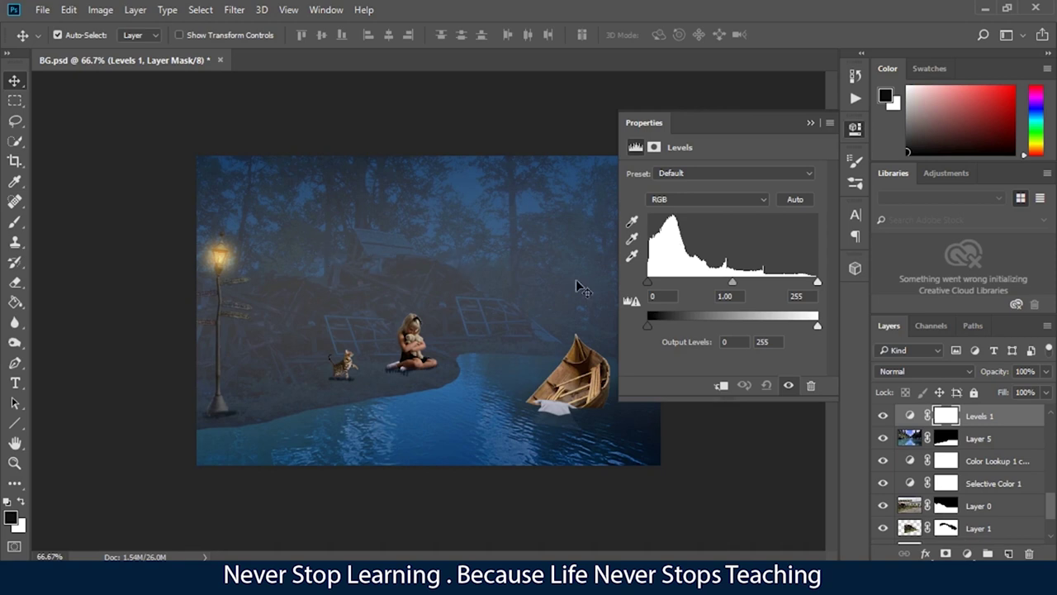
left_click_drag(648, 280, 701, 281)
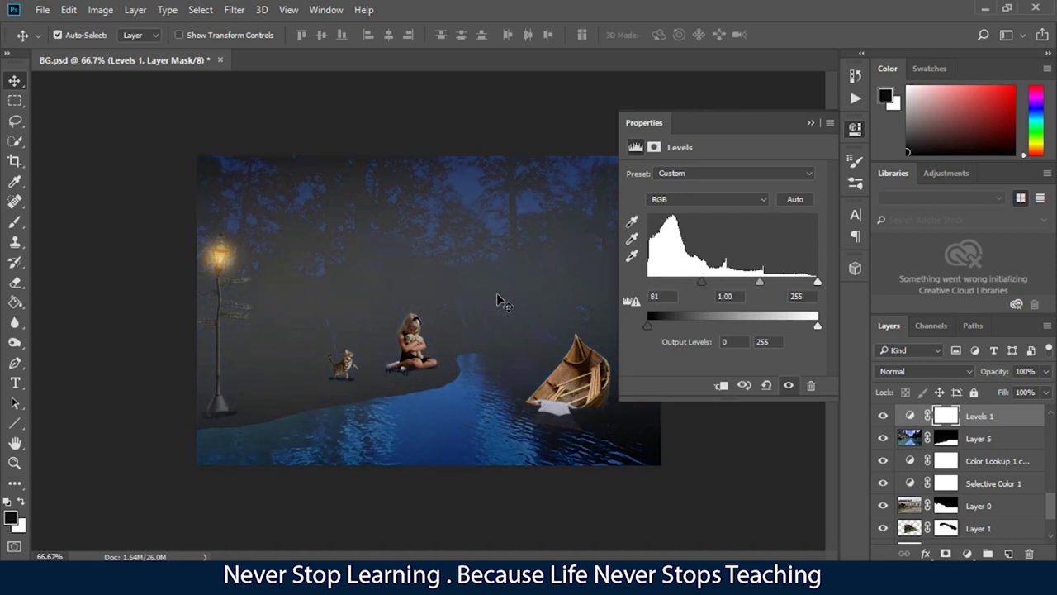
left_click_drag(702, 281, 649, 286)
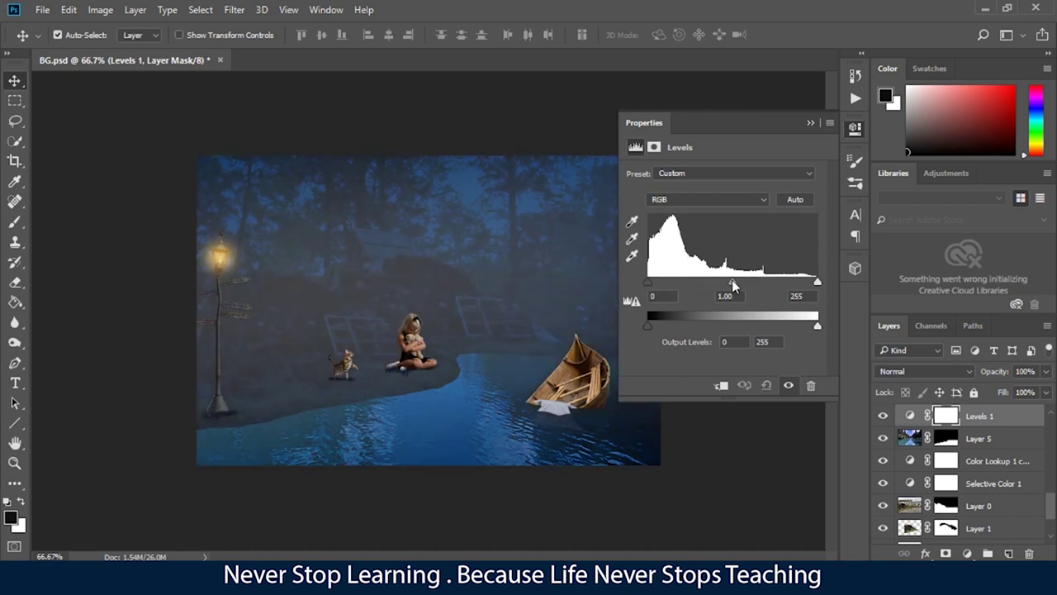
left_click_drag(755, 279, 767, 283)
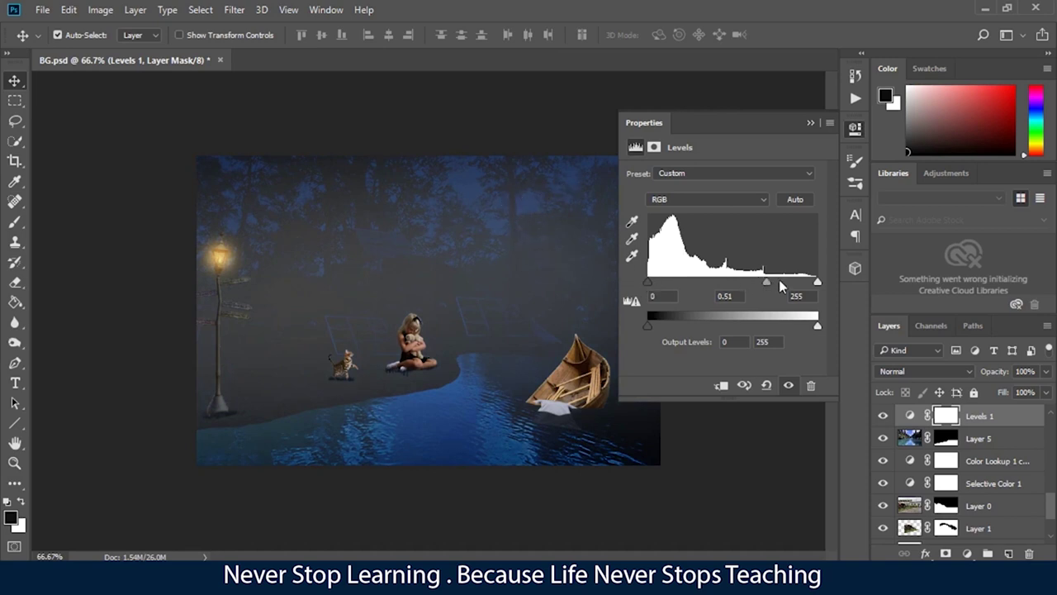
Set the Levels midtones to 1.14, lower the white input level, and try out the black output level.
left_click_drag(750, 281, 726, 280)
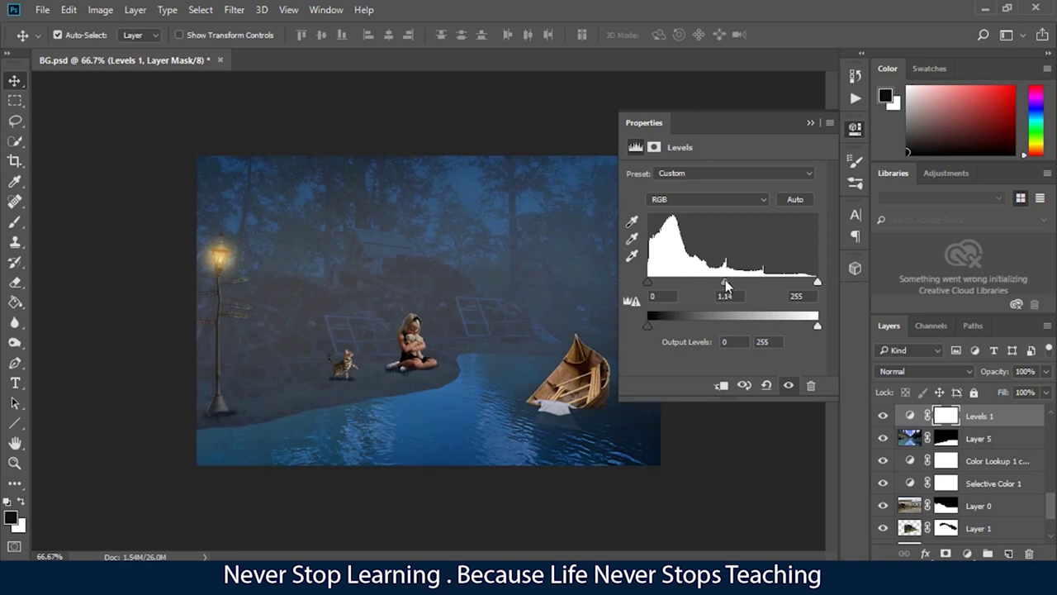
mouse_move(818, 282)
left_mouse_down()
mouse_move(771, 288)
mouse_move(799, 283)
left_mouse_up()
left_click_drag(650, 326, 593, 306)
Try the Lighter and Darker presets on the Levels adjustment and return it to Default.
left_click(692, 175)
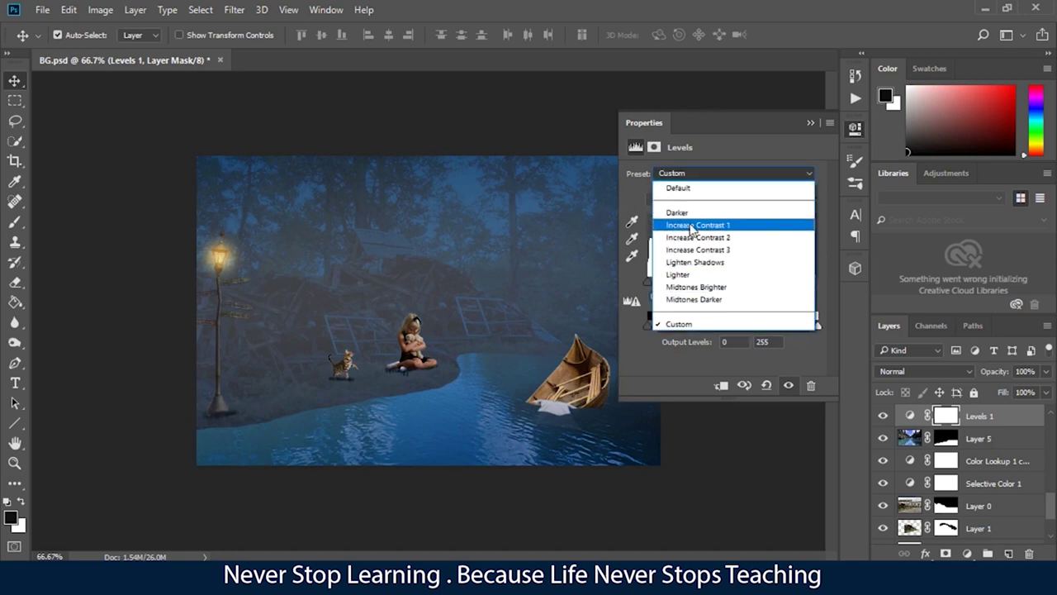
left_click(691, 277)
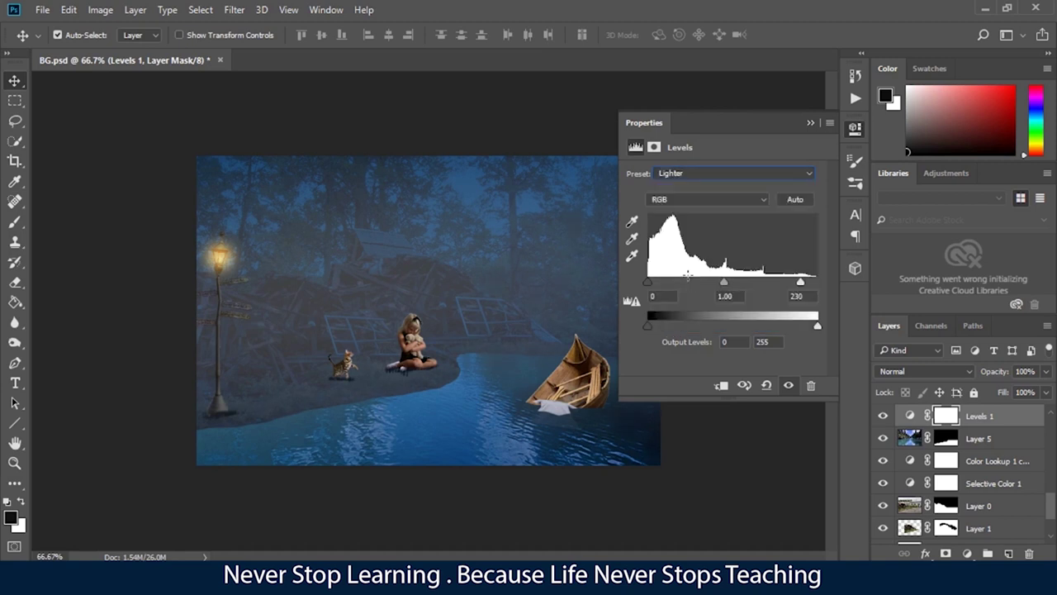
left_click(660, 176)
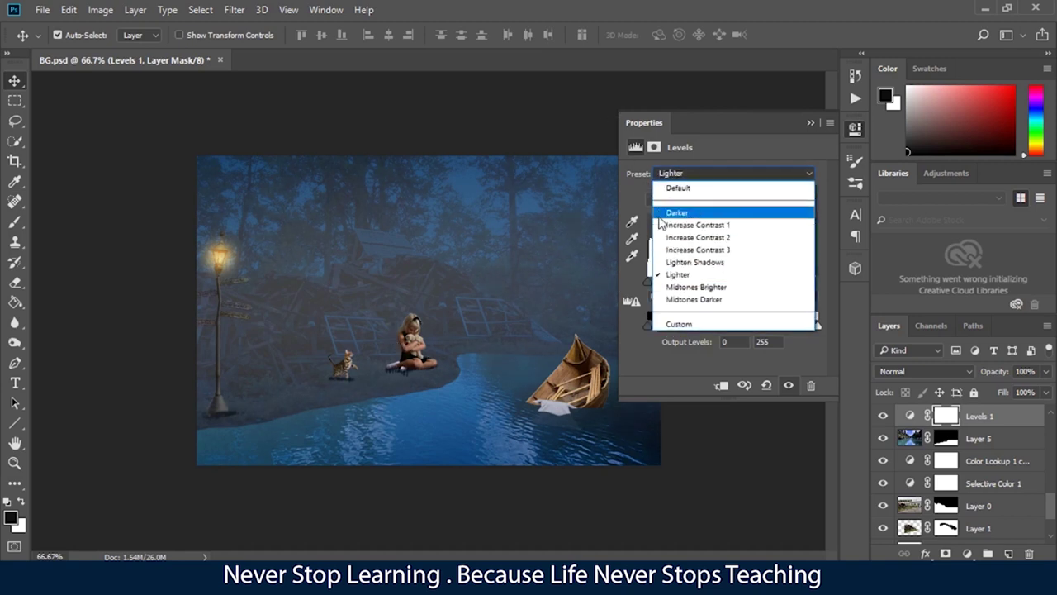
left_click(678, 213)
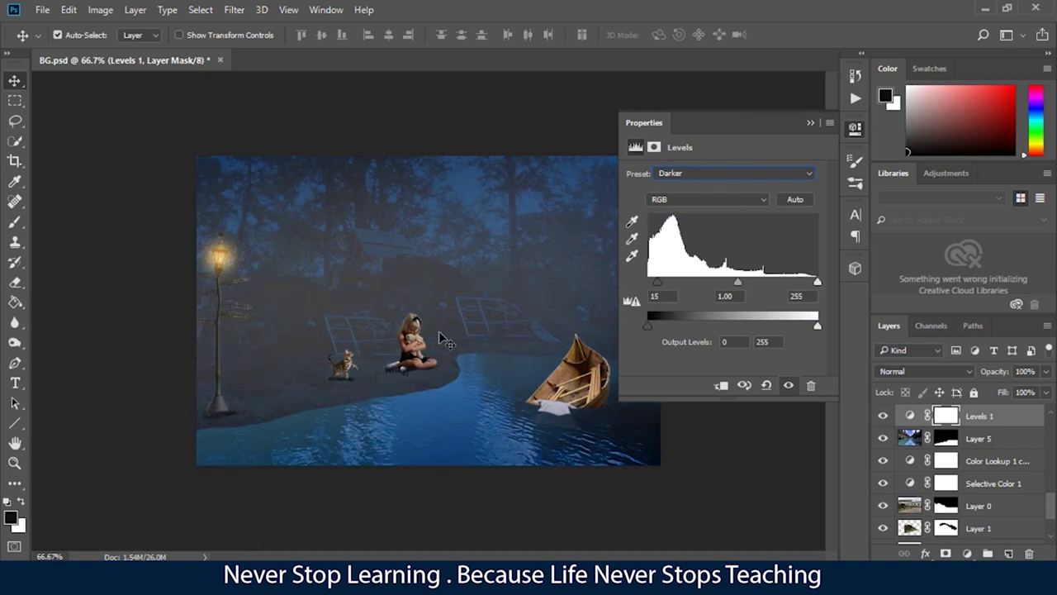
left_click(693, 173)
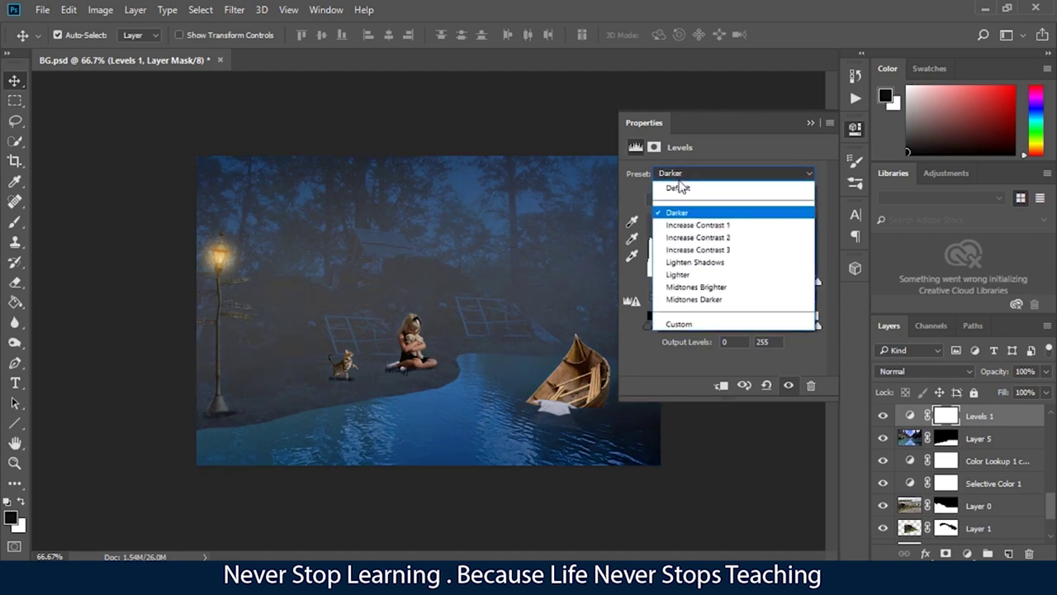
left_click(677, 188)
Switch the Levels adjustment to the Red channel, and delete the Levels layer without editing that channel.
left_click(663, 200)
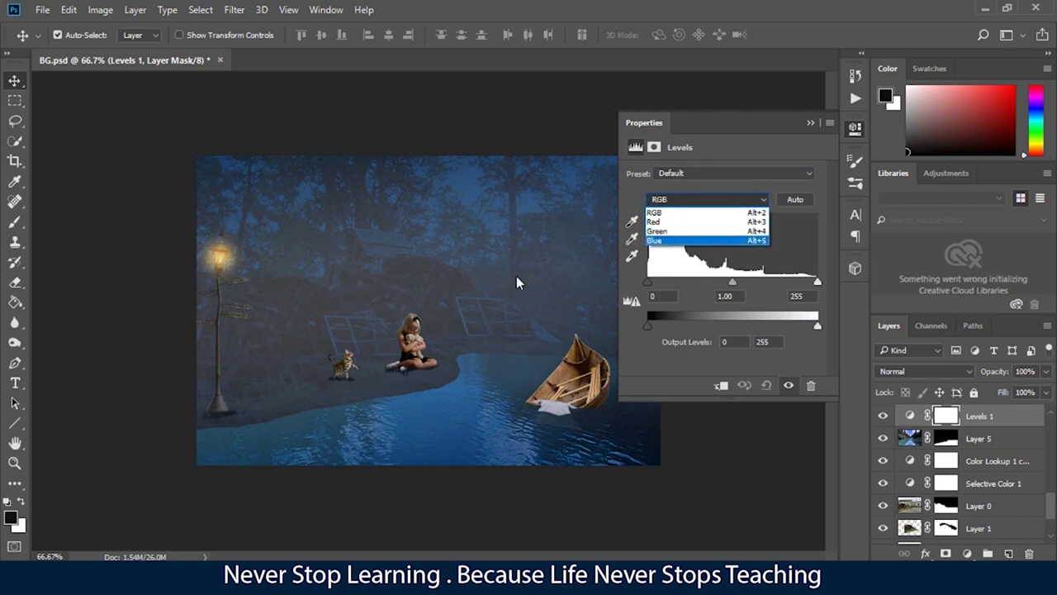
left_click(657, 221)
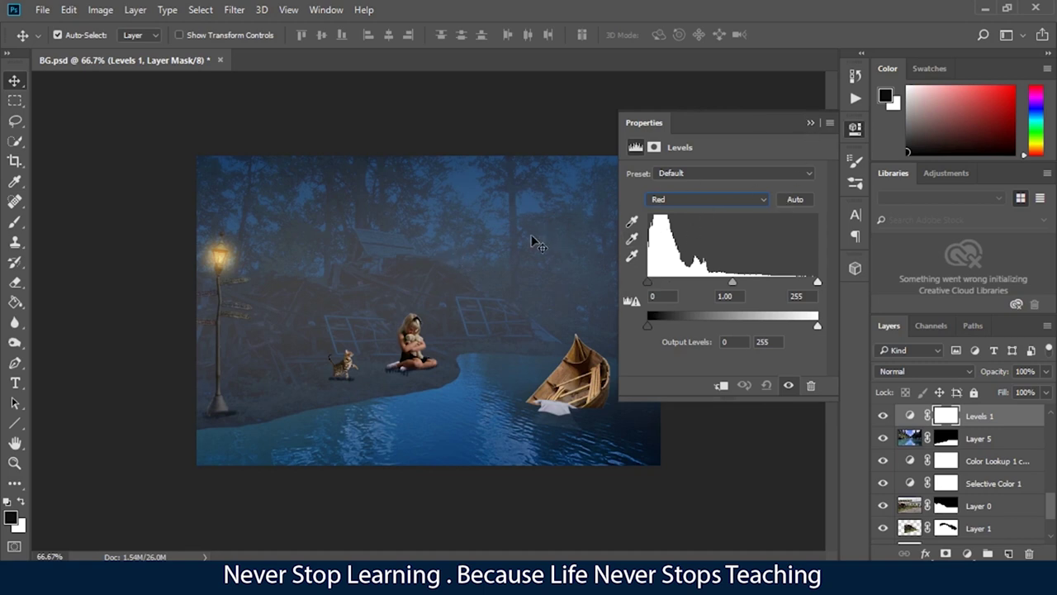
left_click(808, 123)
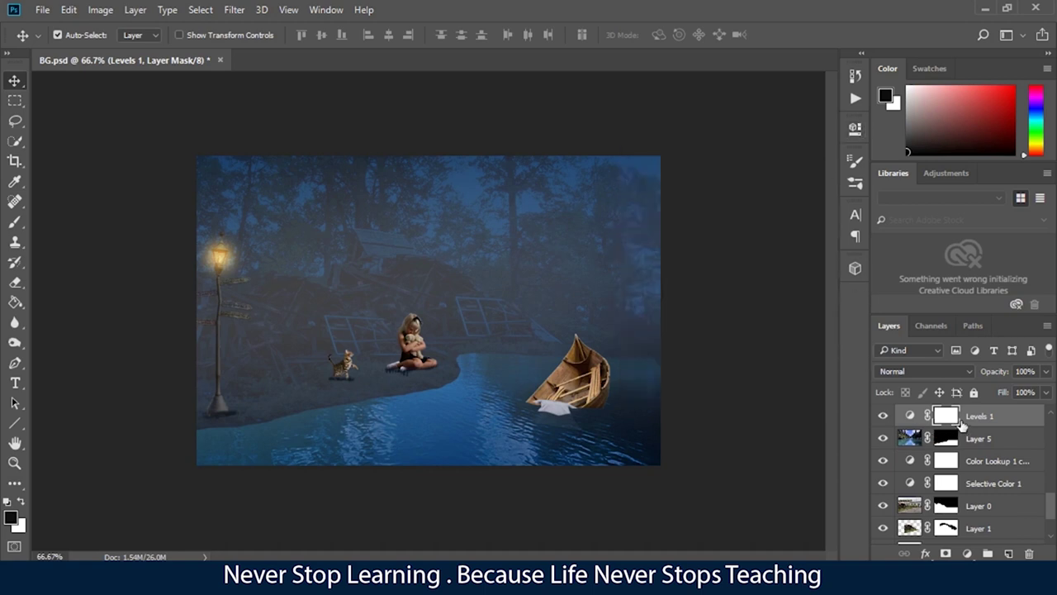
key("Delete")
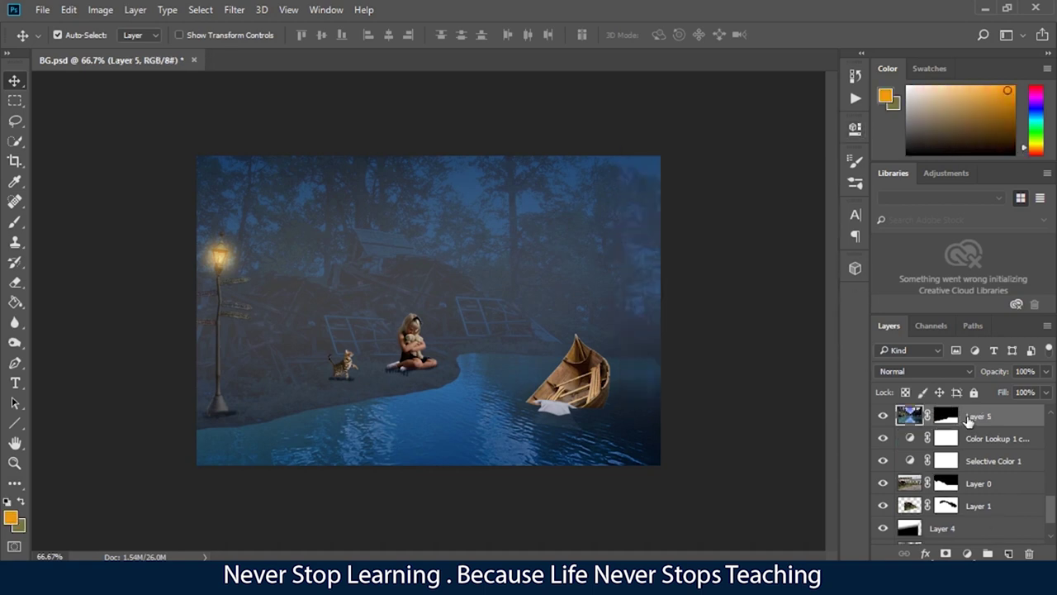
Add a Curves adjustment layer above Layer 5, shape its RGB curve with several points, and remove the uppermost added point.
left_click(967, 553)
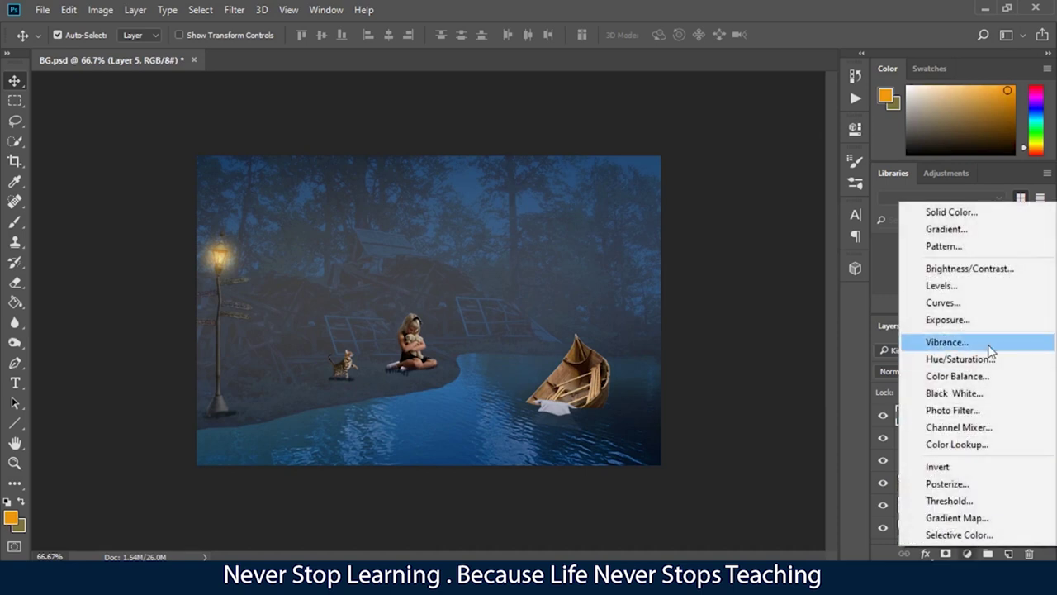
left_click(944, 302)
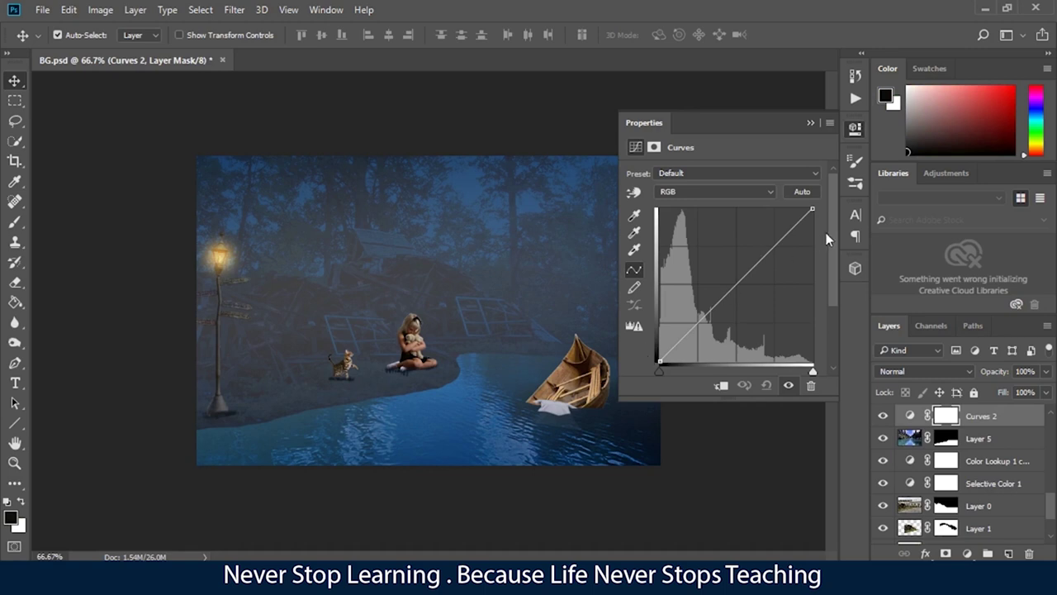
left_click(787, 231)
left_click_drag(787, 230, 776, 227)
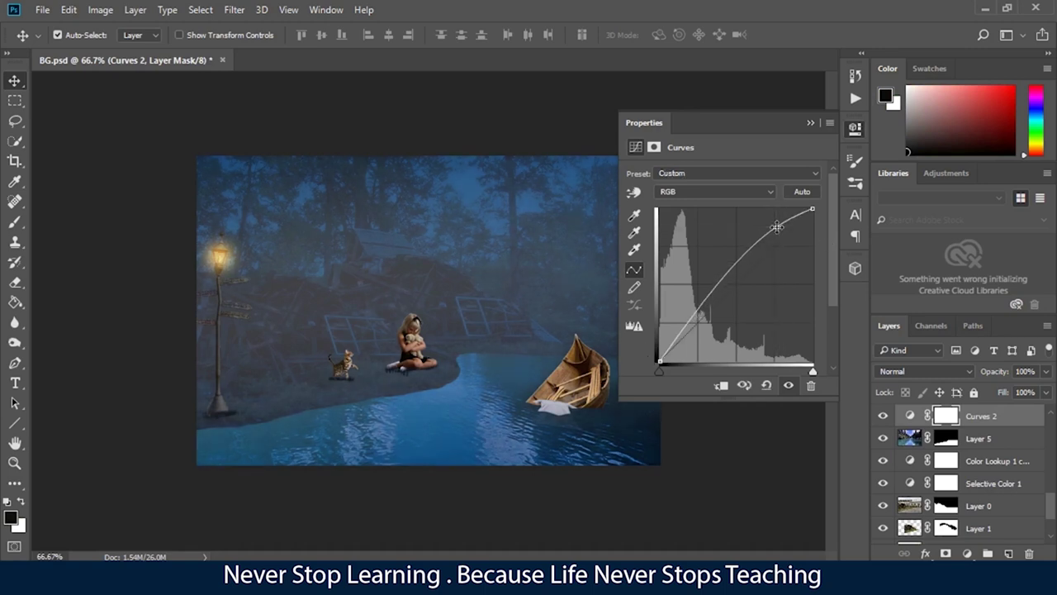
left_click_drag(689, 319, 701, 332)
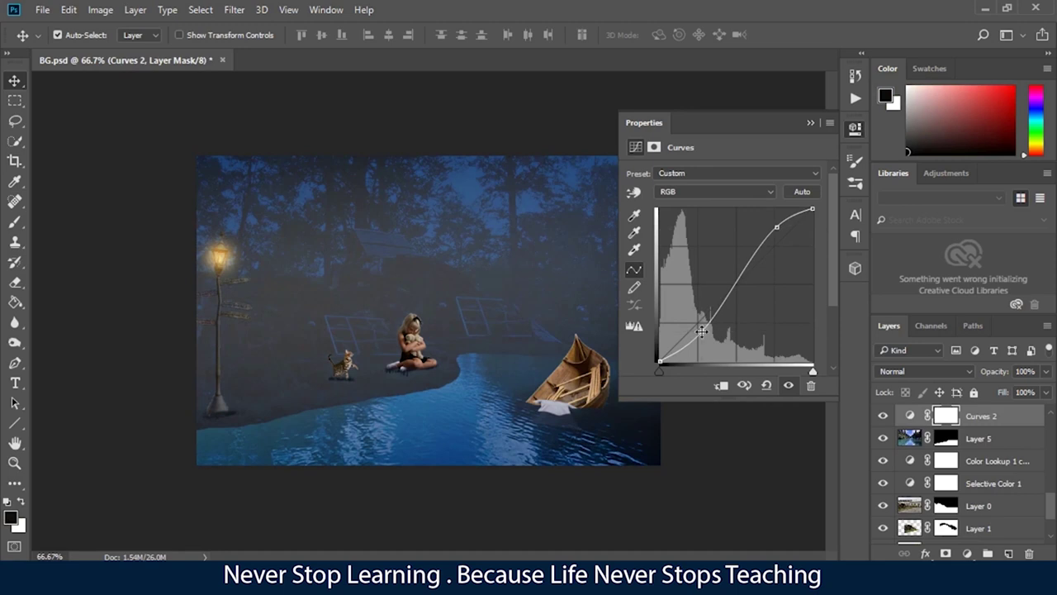
mouse_move(726, 295)
left_mouse_down()
mouse_move(735, 287)
mouse_move(725, 280)
left_mouse_up()
left_click_drag(752, 246, 766, 253)
left_click(778, 226, "ctrl")
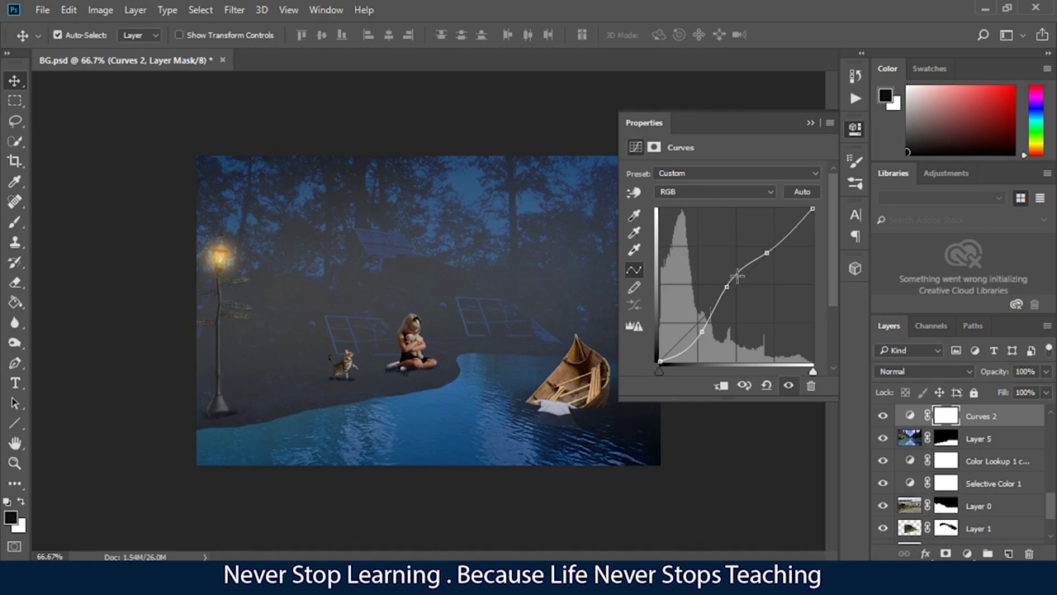
Try the Lighter (RGB) and Color Negative (RGB) presets on the Curves adjustment and return it to Default.
left_click(732, 175)
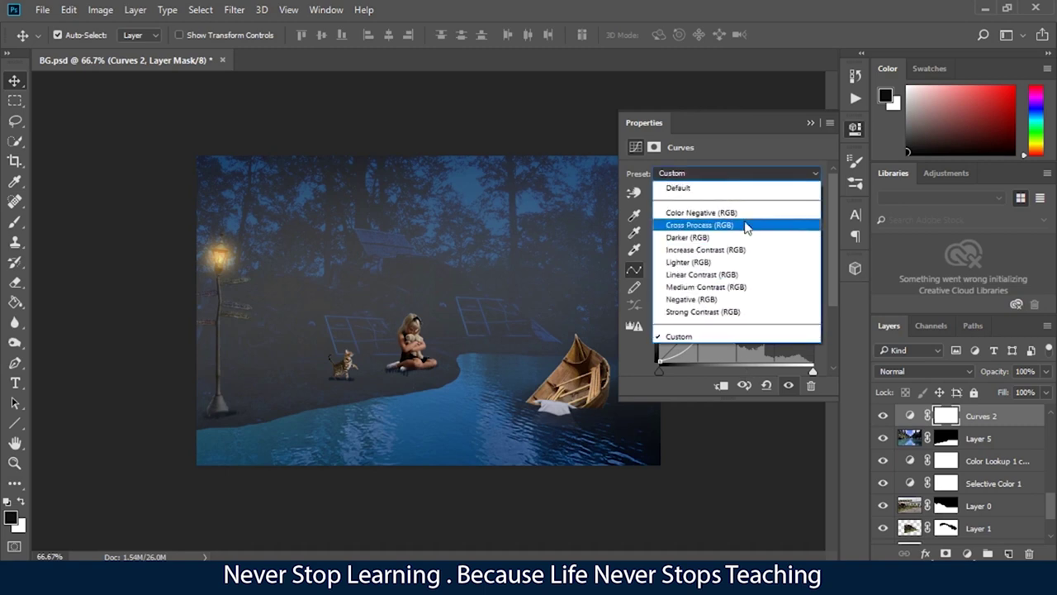
left_click(691, 263)
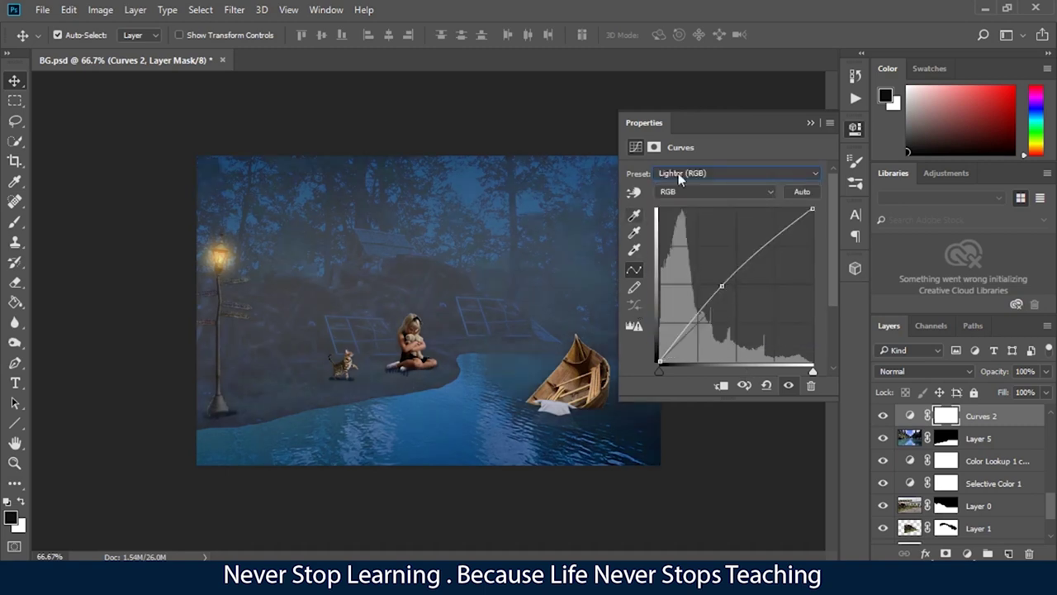
left_click(691, 172)
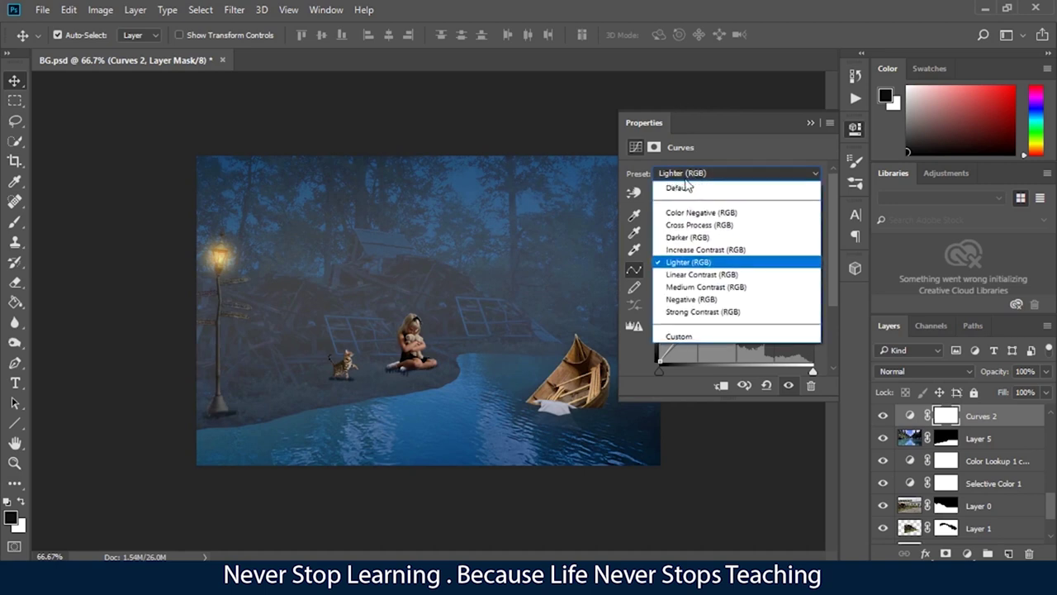
left_click(723, 217)
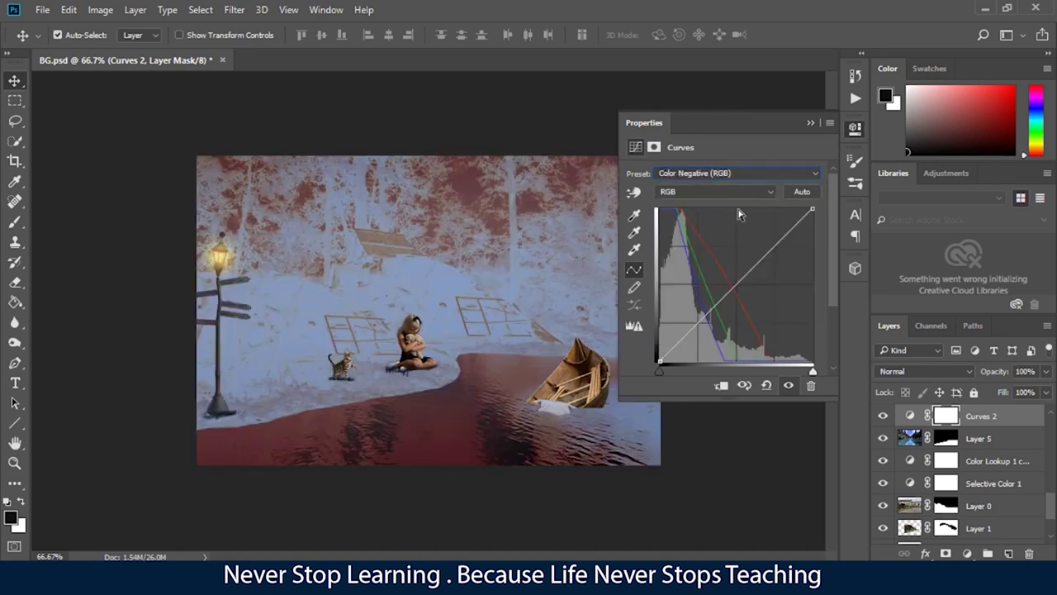
left_click(722, 173)
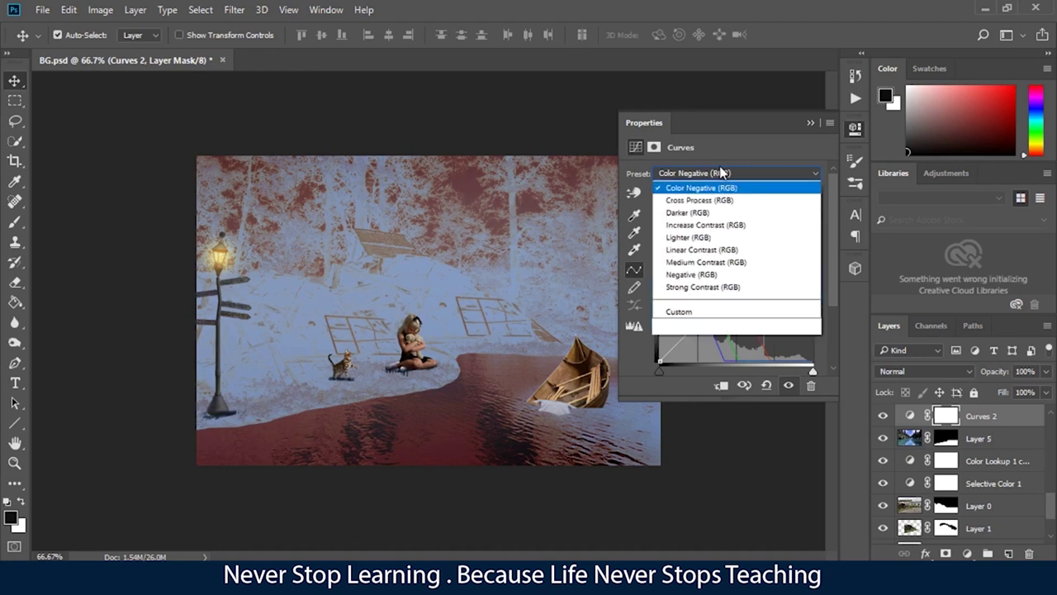
left_click(683, 190)
Raise the upper part of the Red channel curve in the Curves adjustment.
left_click(682, 192)
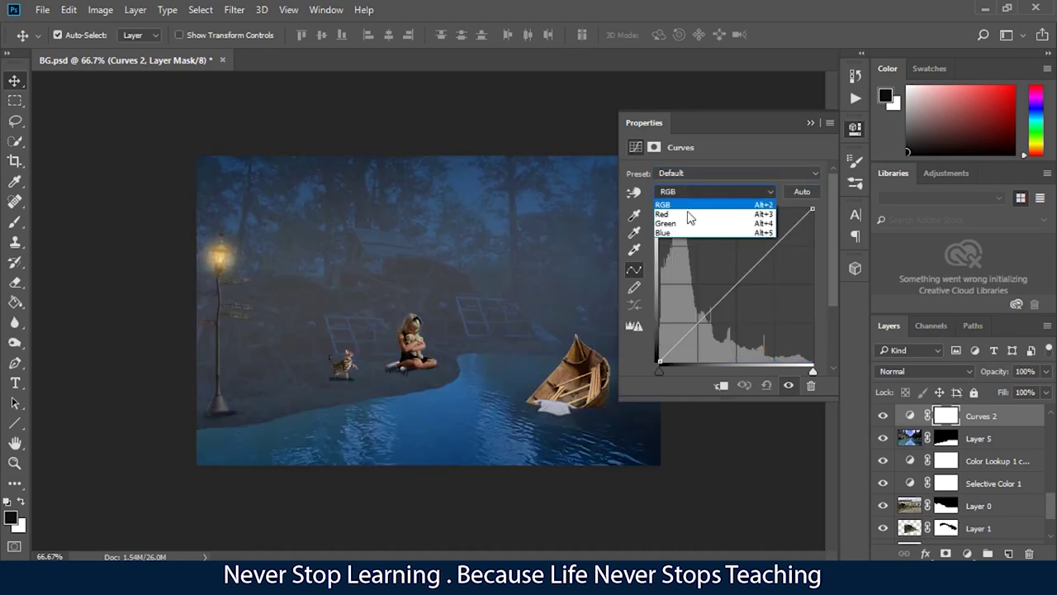
left_click(661, 215)
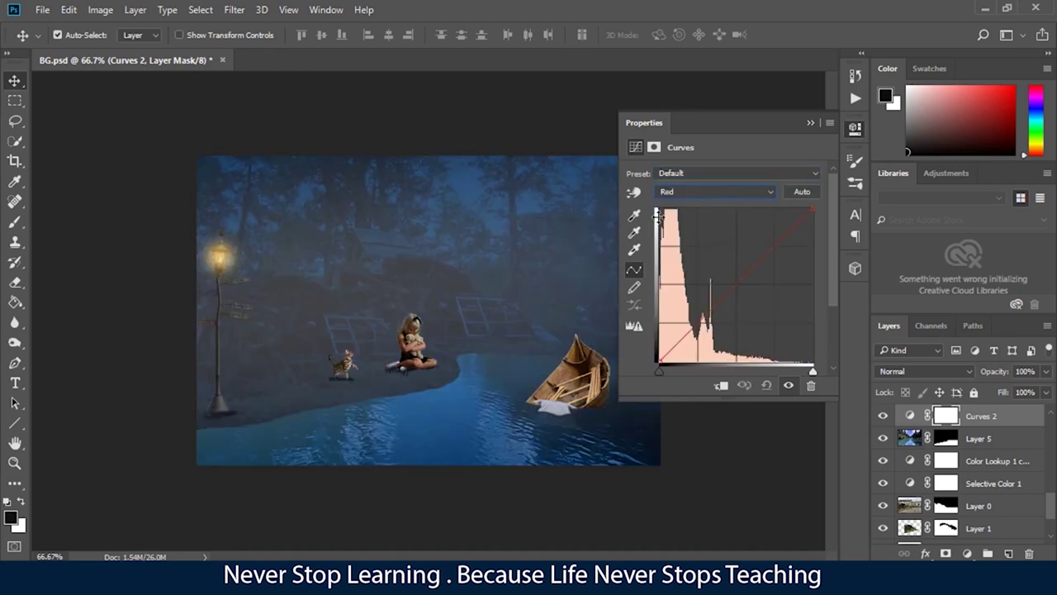
left_click(773, 235)
left_click_drag(771, 235, 767, 230)
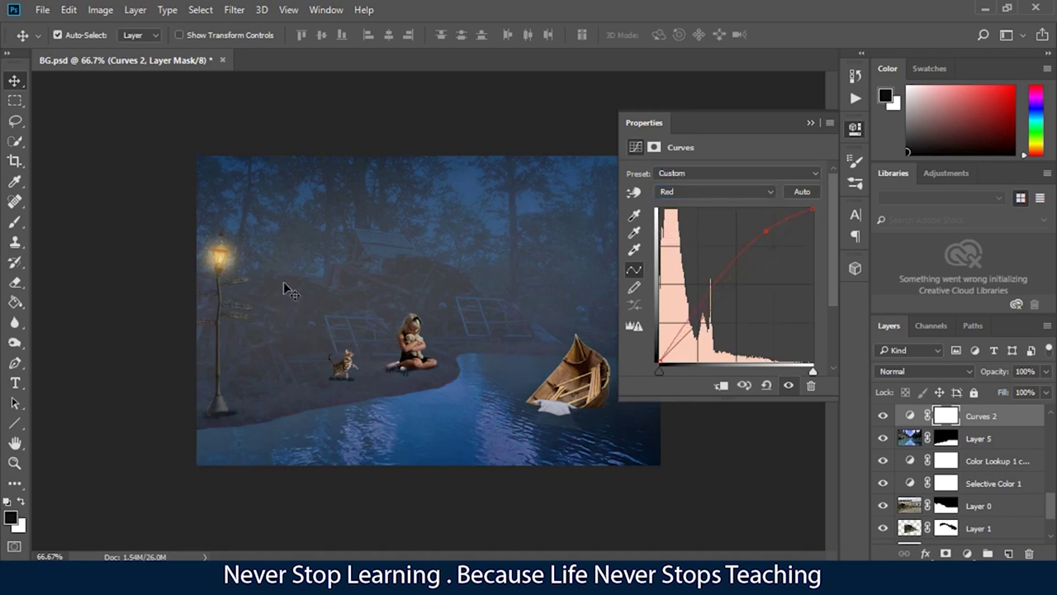
Pull down the shadow part of the Blue channel curve, and delete the Curves adjustment layer.
left_click(690, 192)
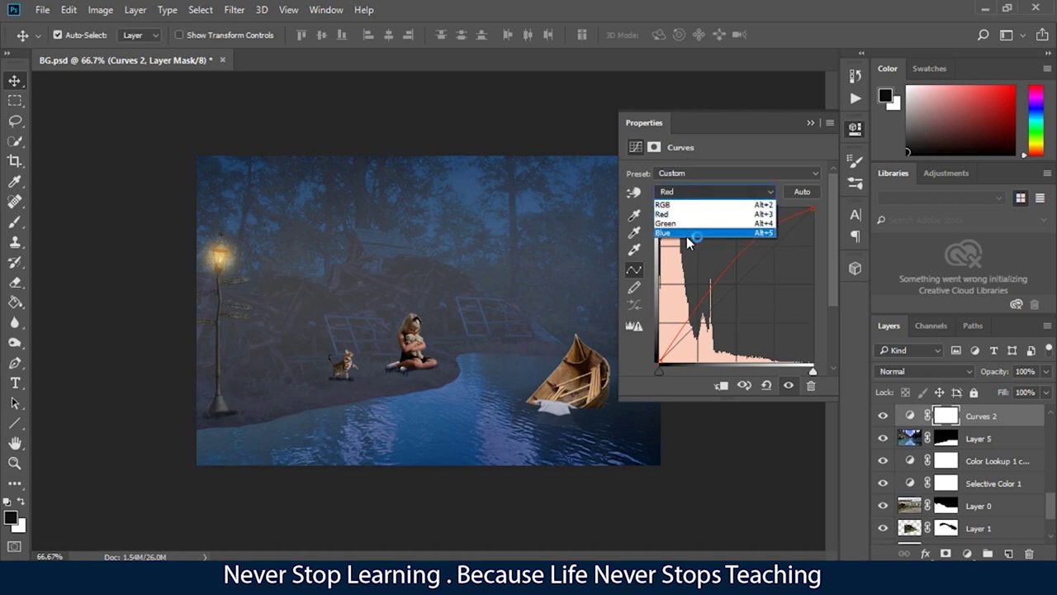
left_click(689, 232)
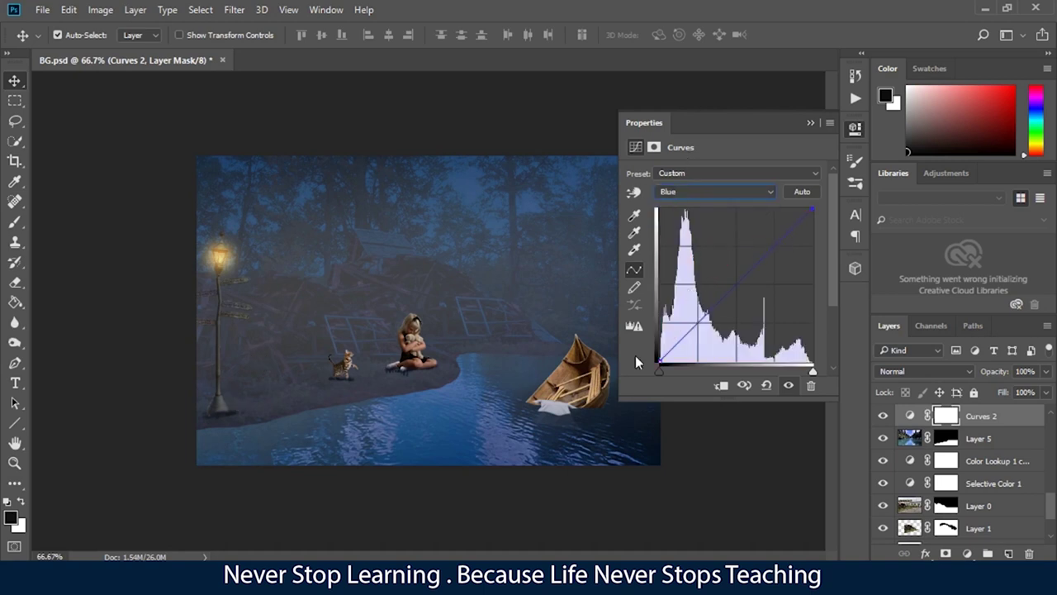
left_click_drag(694, 325, 709, 336)
left_click(808, 122)
left_click_drag(989, 414, 1029, 553)
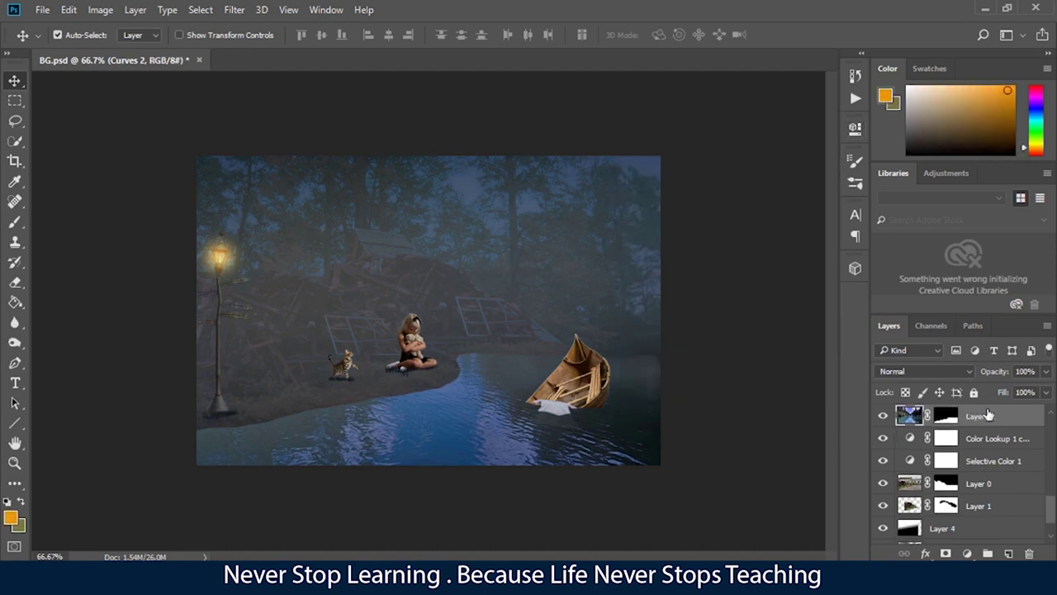
Add an Exposure adjustment layer above Layer 5, try exposure +1.44, and reduce it to +0.22.
left_click(963, 553)
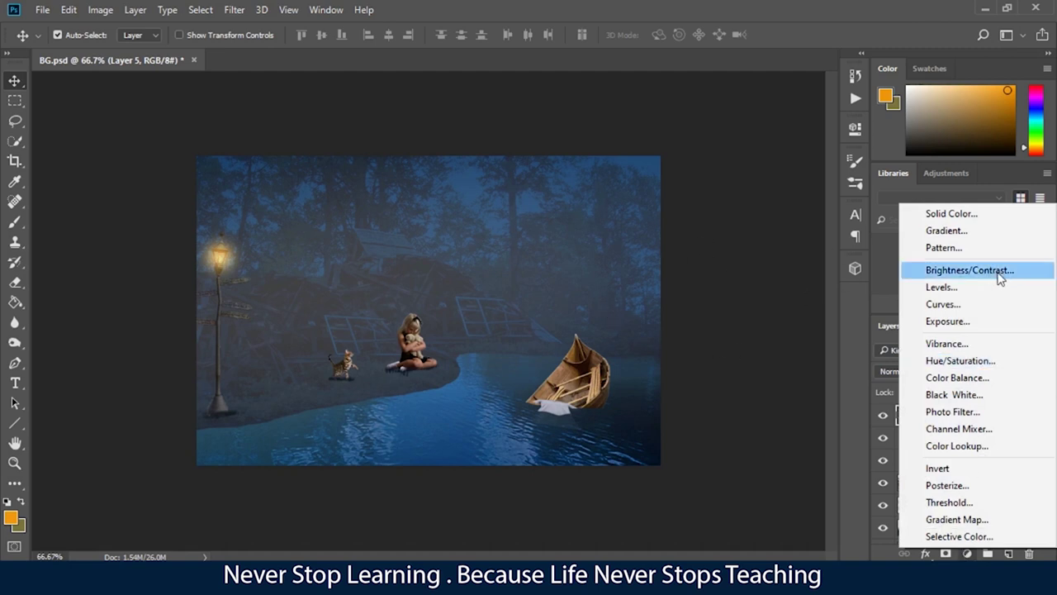
left_click(979, 321)
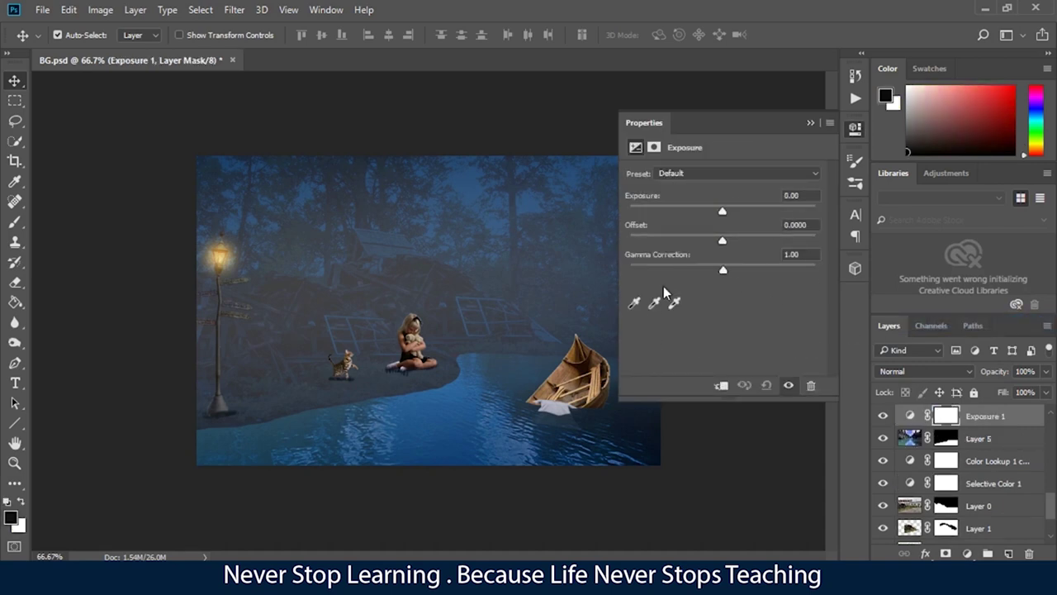
left_click_drag(723, 211, 742, 209)
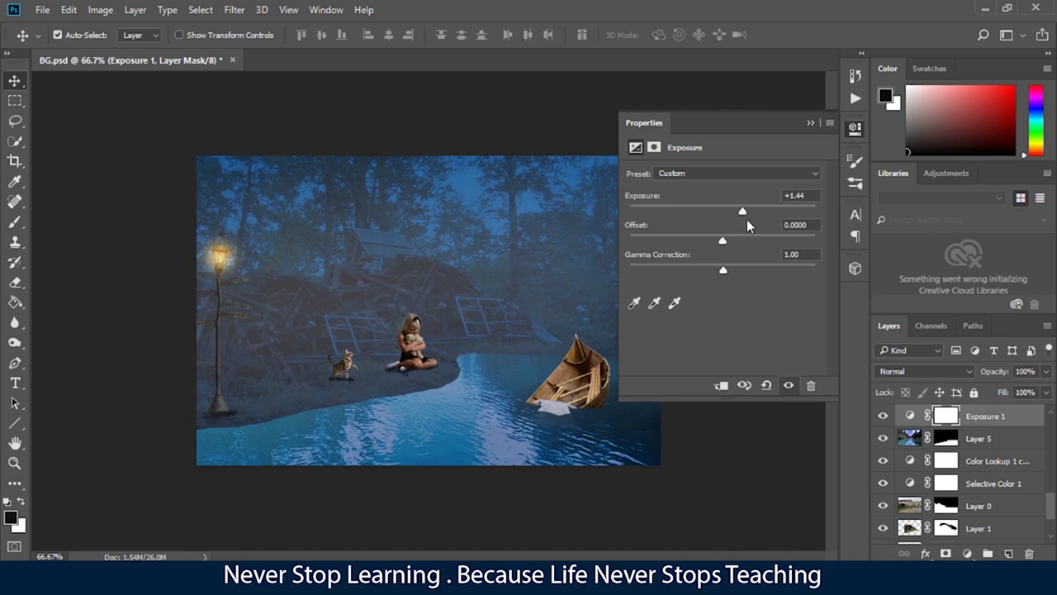
mouse_move(741, 213)
left_mouse_down()
mouse_move(716, 214)
mouse_move(727, 212)
left_mouse_up()
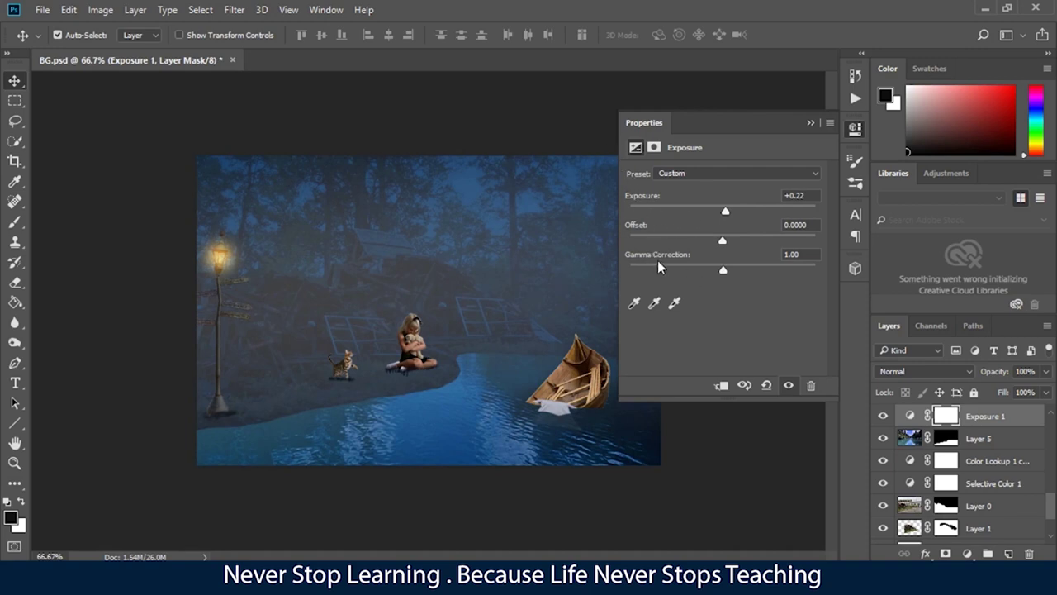
Set the offset to -0.0042 and exposure to +1.11, trying gamma correction values of 0.77, 1.26, 1.58 and 0.72.
mouse_move(731, 241)
left_mouse_down()
mouse_move(707, 244)
mouse_move(747, 238)
mouse_move(721, 240)
left_mouse_up()
left_click_drag(722, 270, 739, 270)
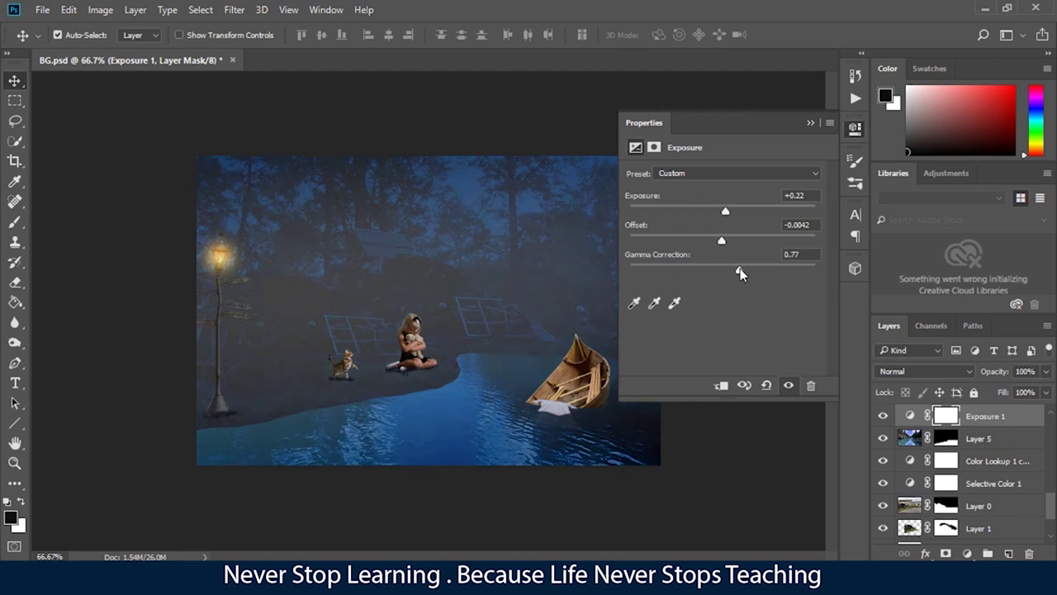
left_click_drag(722, 270, 708, 272)
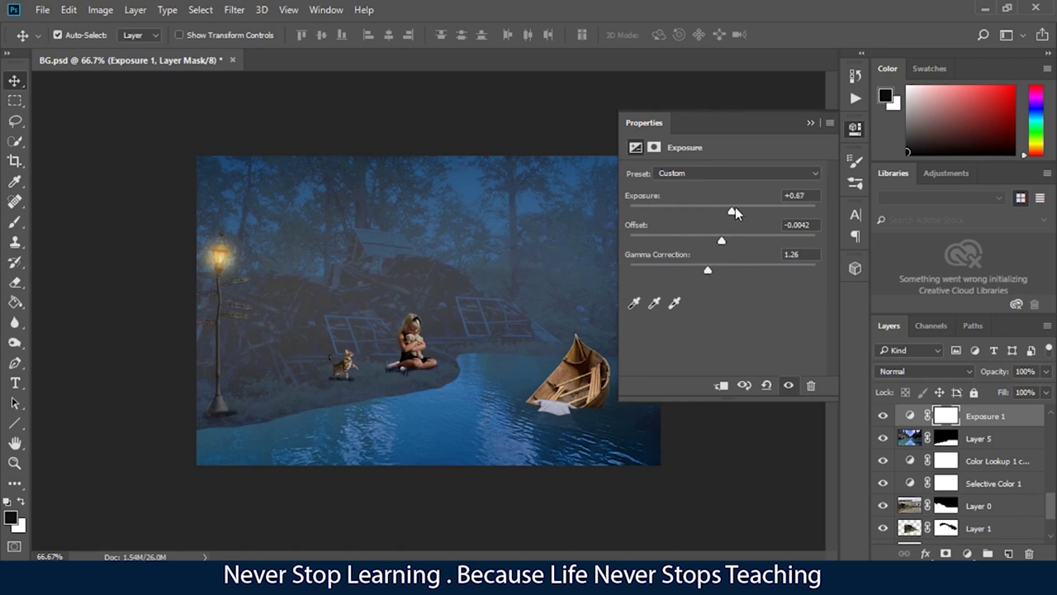
left_click_drag(735, 210, 738, 210)
left_click_drag(708, 270, 692, 271)
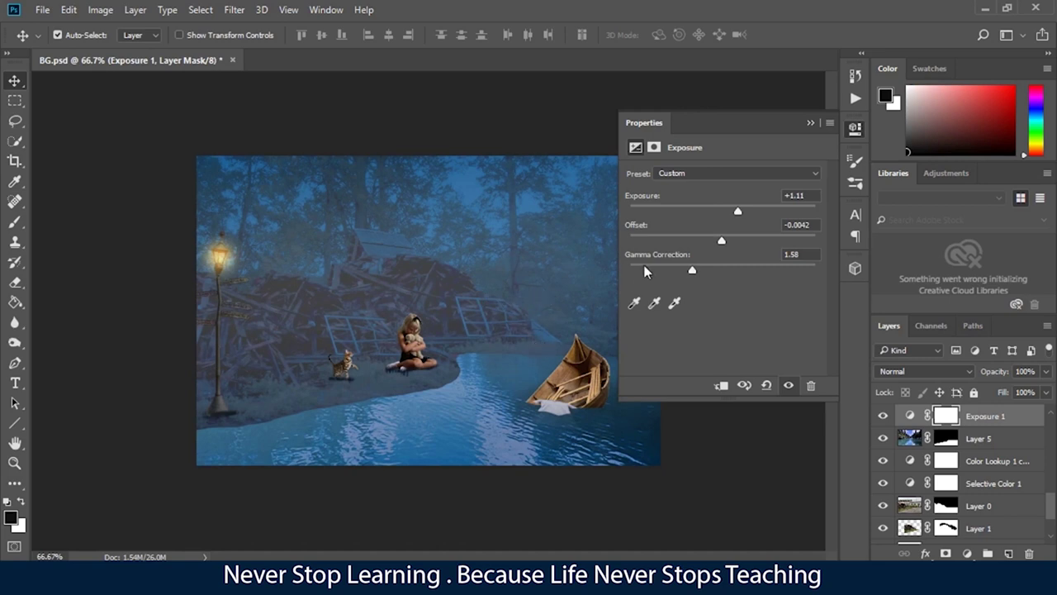
left_click_drag(697, 272, 744, 271)
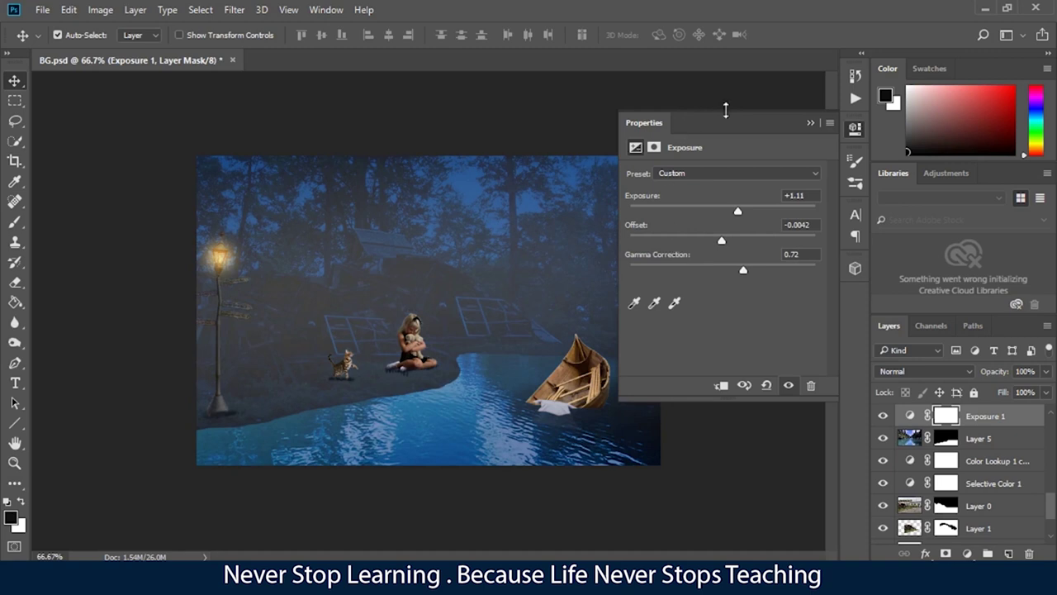
Collapse the adjustment properties and delete the Exposure layer.
left_click(811, 122)
key("Delete")
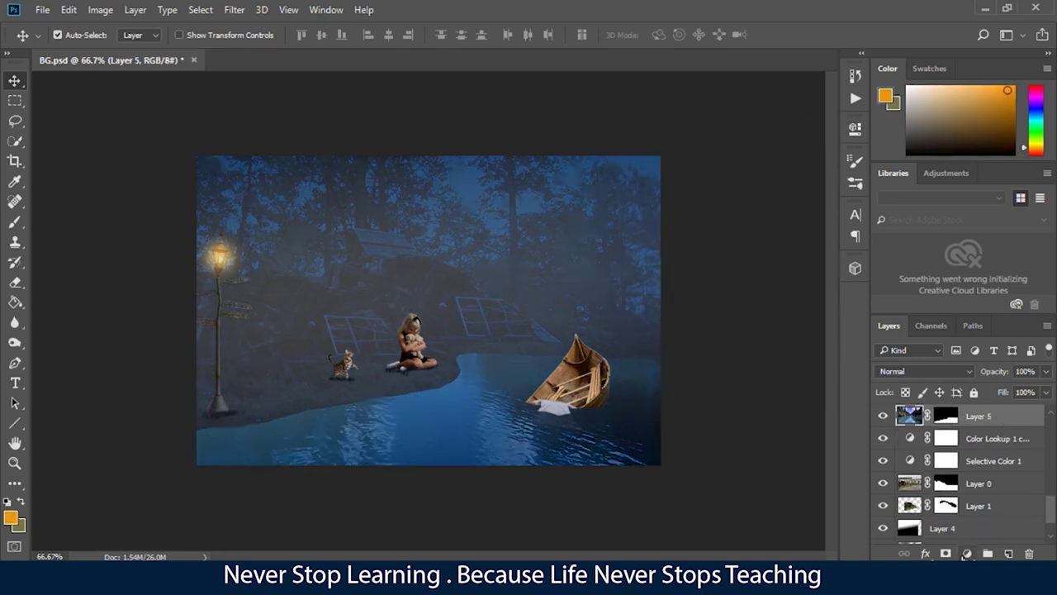
Add a Vibrance adjustment layer above Layer 5, and try raising its saturation and vibrance slightly.
left_click(967, 552)
left_click(921, 351)
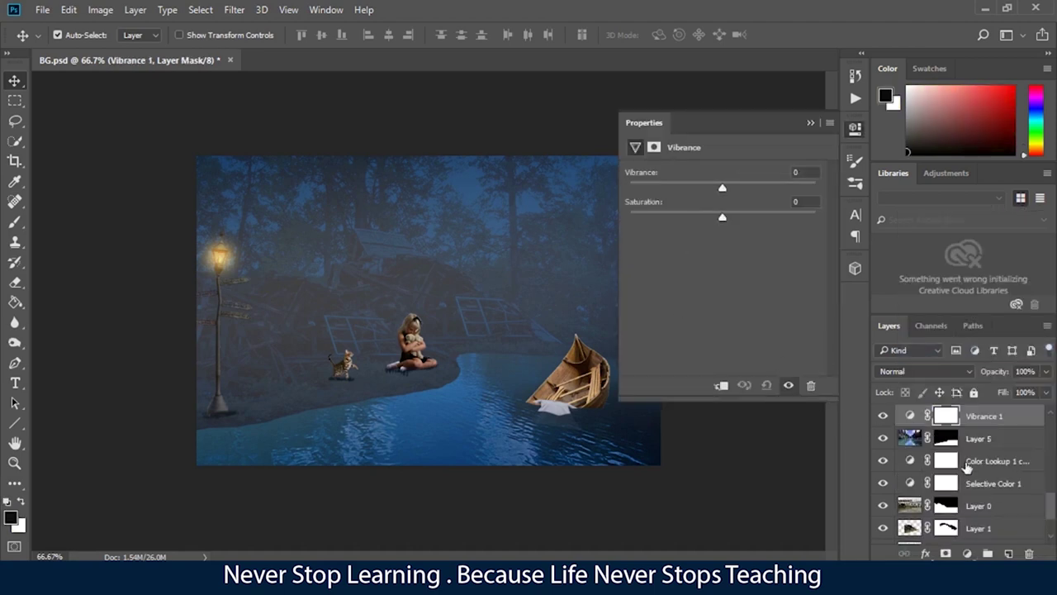
left_click(967, 552)
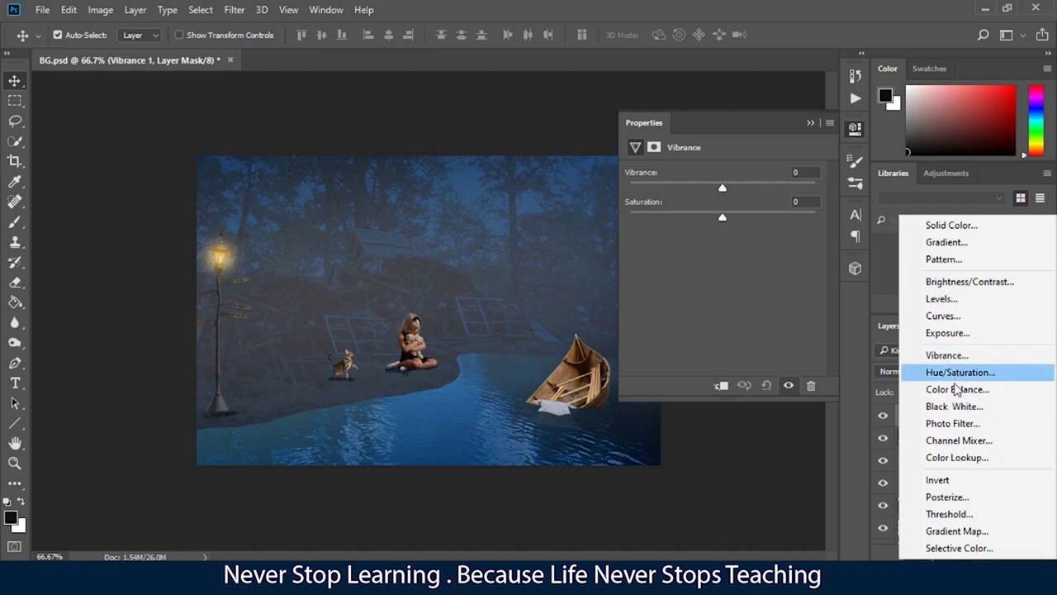
left_click(775, 260)
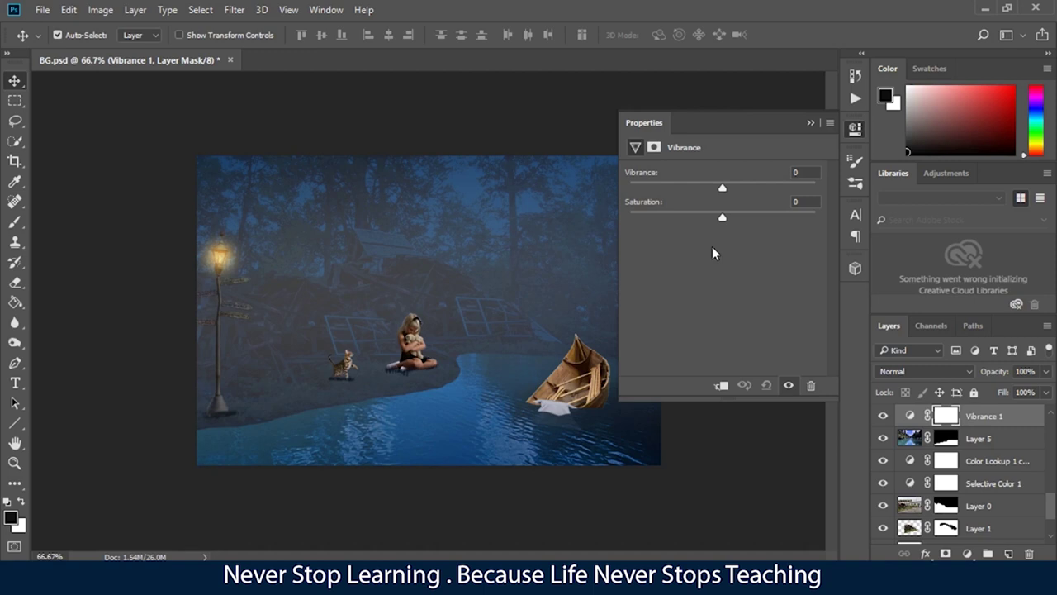
left_click_drag(720, 220, 745, 220)
left_click_drag(725, 188, 746, 187)
Collapse the adjustment properties and delete the Vibrance layer.
left_click(811, 122)
left_click(968, 417)
scroll(968, 417, "down", 1)
left_click(968, 417)
Add a Hue/Saturation adjustment layer above Layer 5, set saturation to +33, try hue values of -19 and +113, and raise the saturation further.
left_click(967, 554)
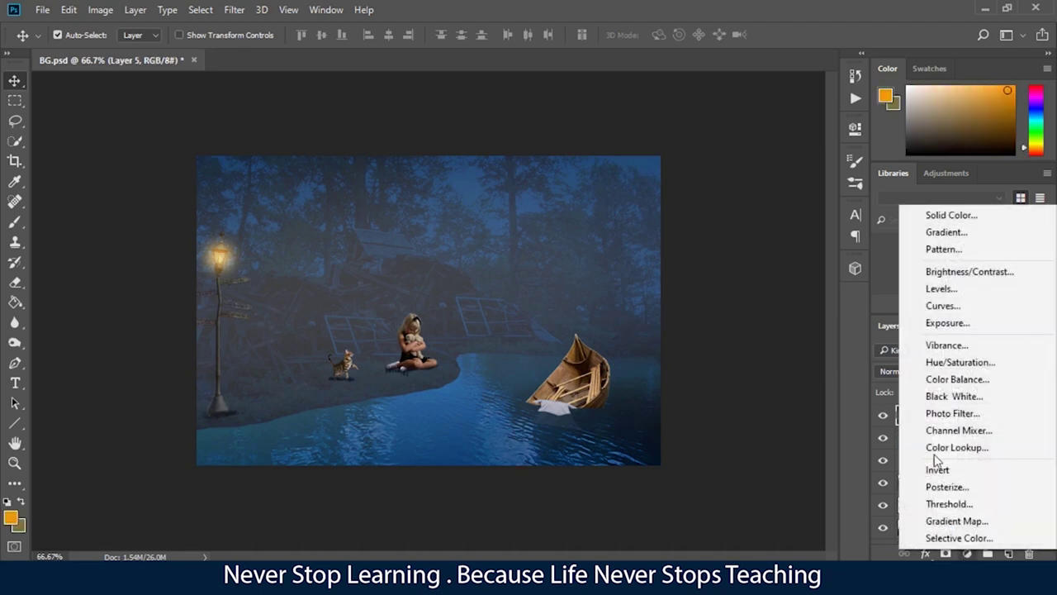
left_click(950, 368)
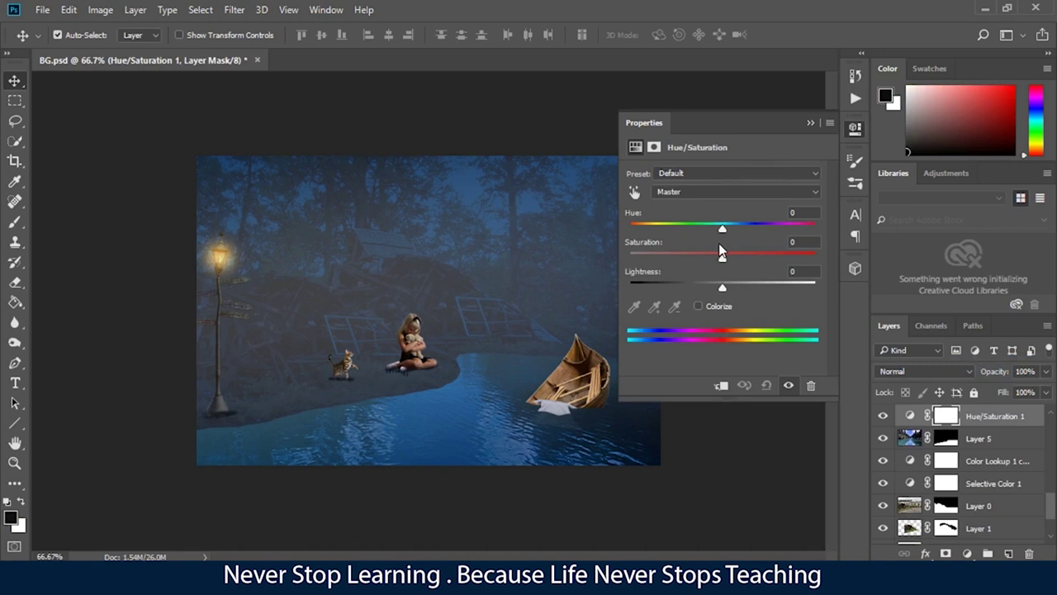
left_click_drag(723, 256, 753, 259)
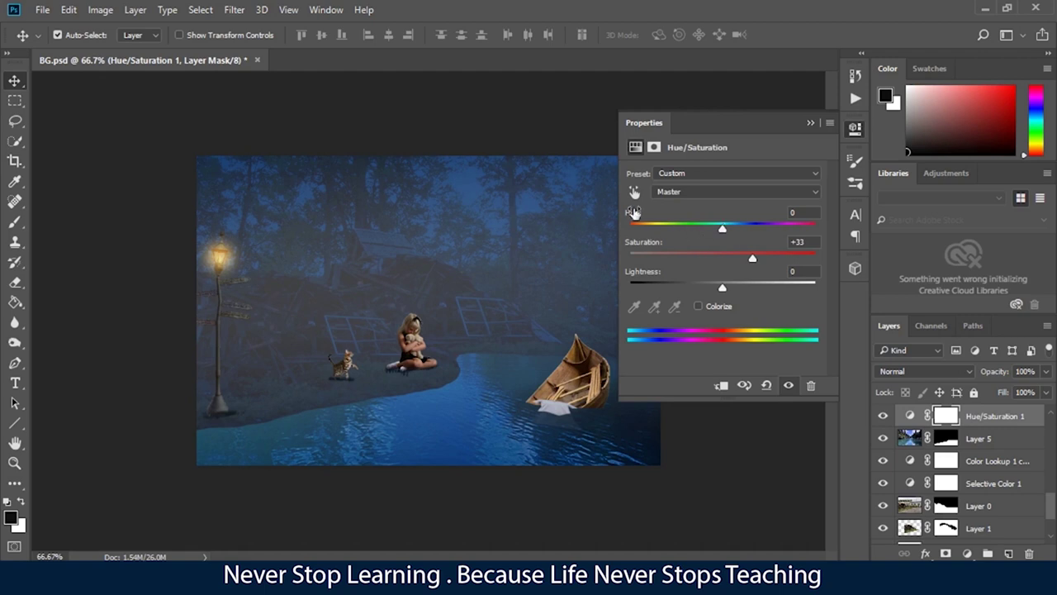
mouse_move(723, 229)
left_mouse_down()
mouse_move(697, 228)
mouse_move(707, 234)
left_mouse_up()
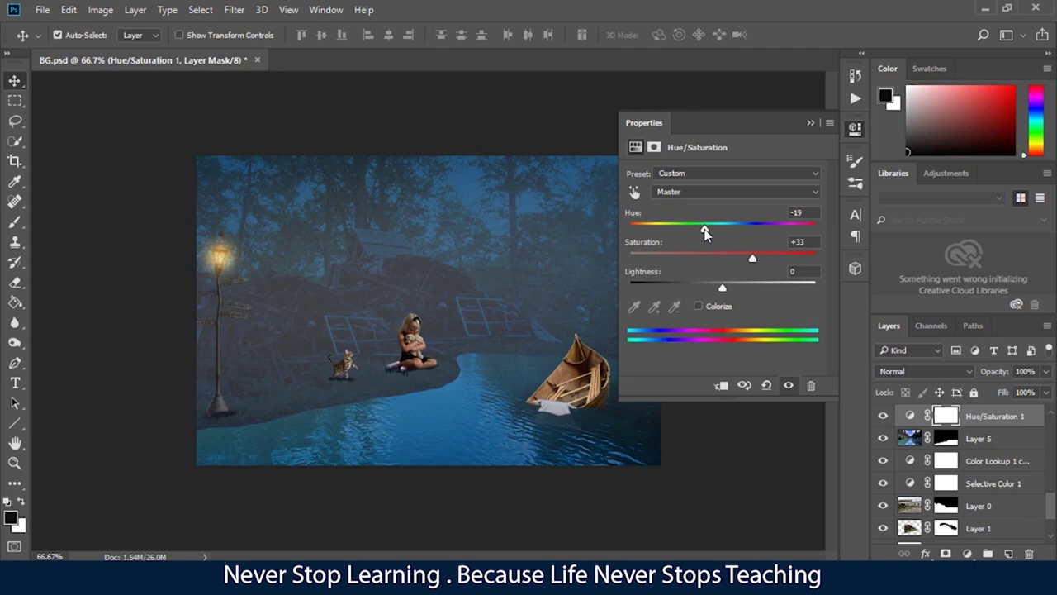
left_click_drag(705, 230, 791, 227)
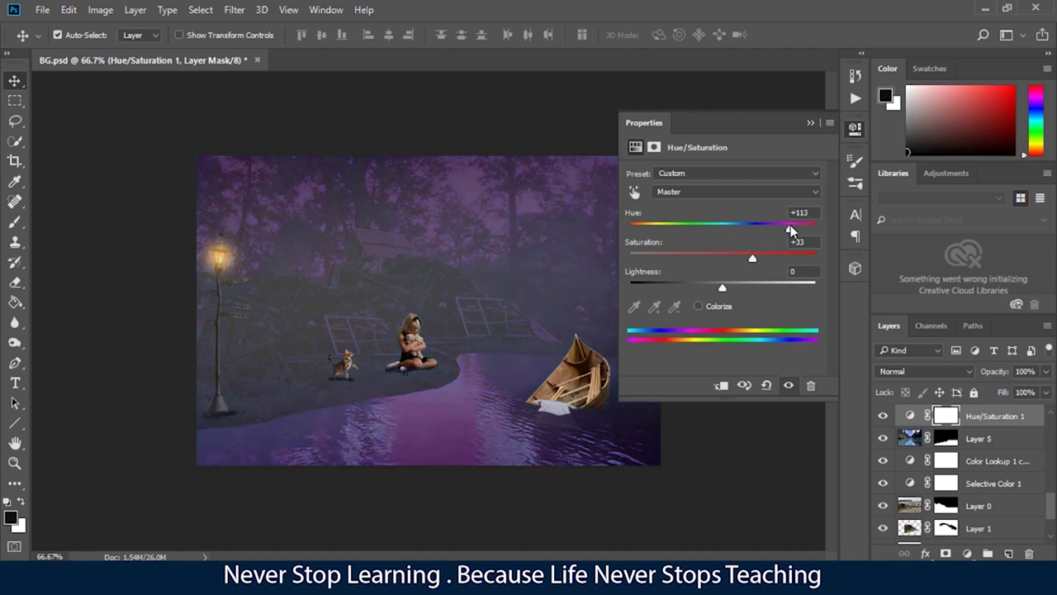
left_click_drag(765, 262, 779, 261)
Undo the hue and saturation changes together with the adding of the Hue/Saturation layer.
key("ctrl")
key("ctrl+alt+z")
key("ctrl+alt+z")
key("ctrl+alt+z")
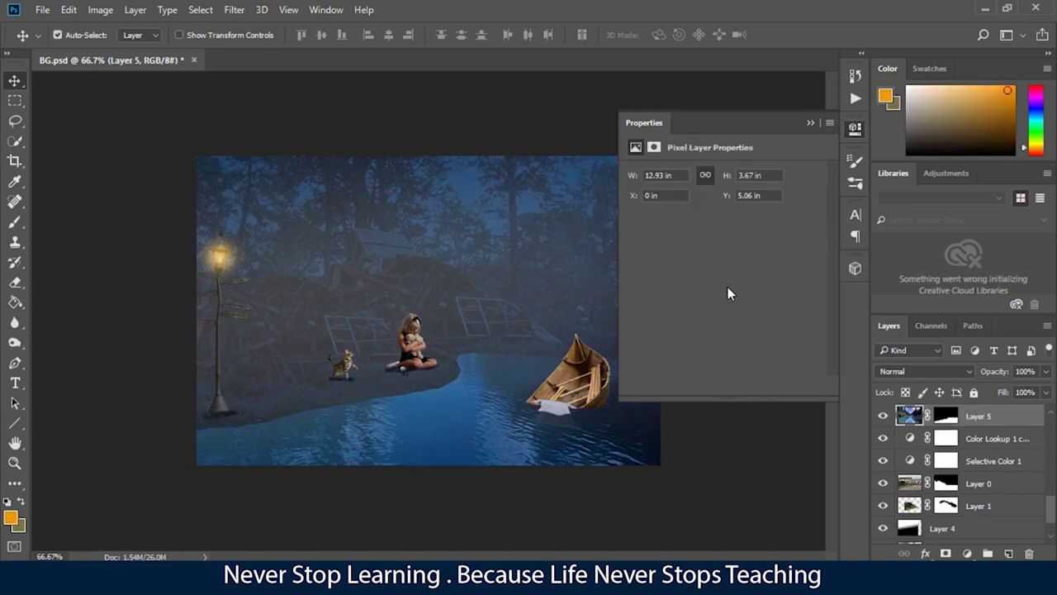
Add a new Hue/Saturation layer above Layer 5 with saturation +35 and hue -27, trying lightness values of +27 and -67.
left_click(968, 553)
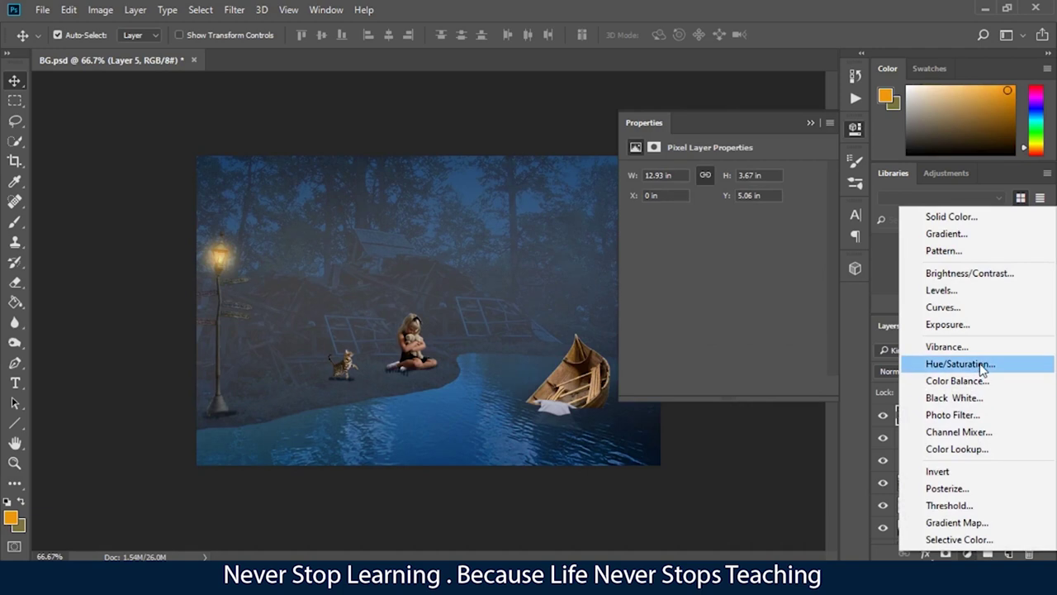
left_click(955, 363)
left_click_drag(723, 258, 755, 262)
left_click_drag(722, 228, 699, 236)
left_click_drag(723, 287, 747, 288)
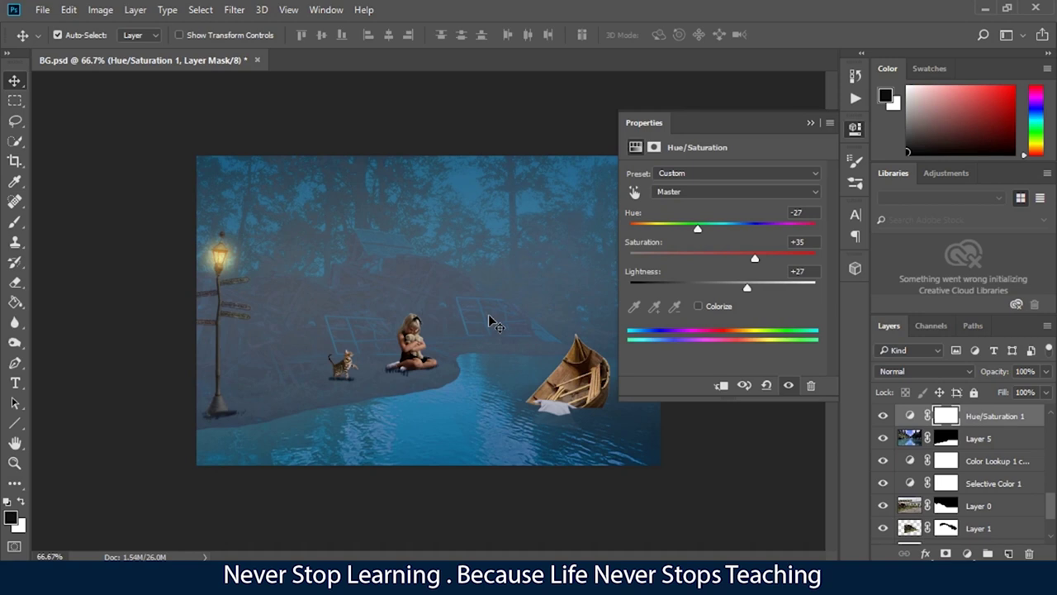
left_click_drag(747, 288, 660, 297)
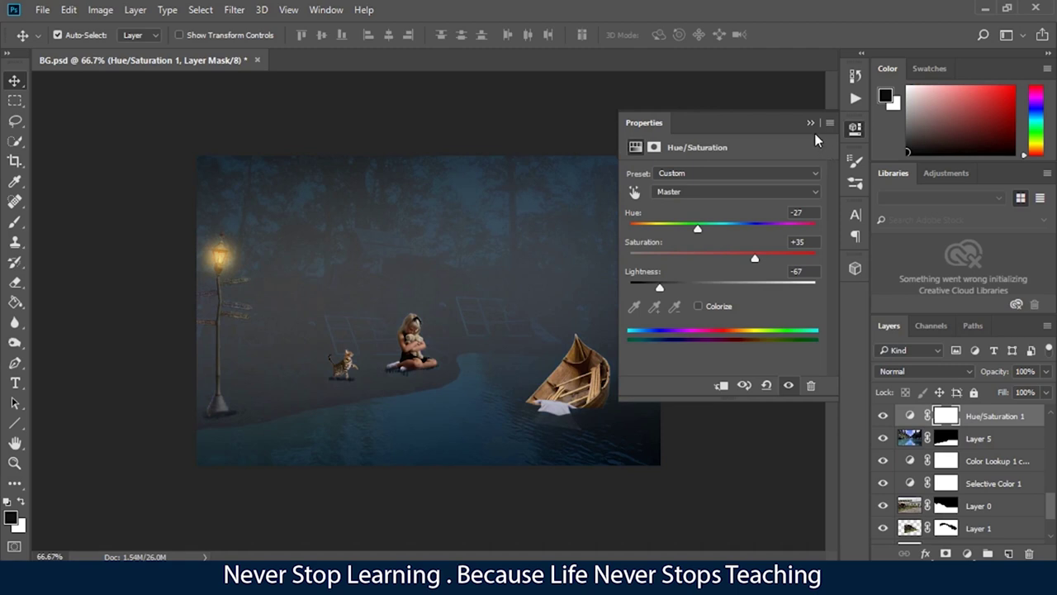
Check the available color ranges while keeping Master, and delete the Hue/Saturation layer.
left_click(734, 195)
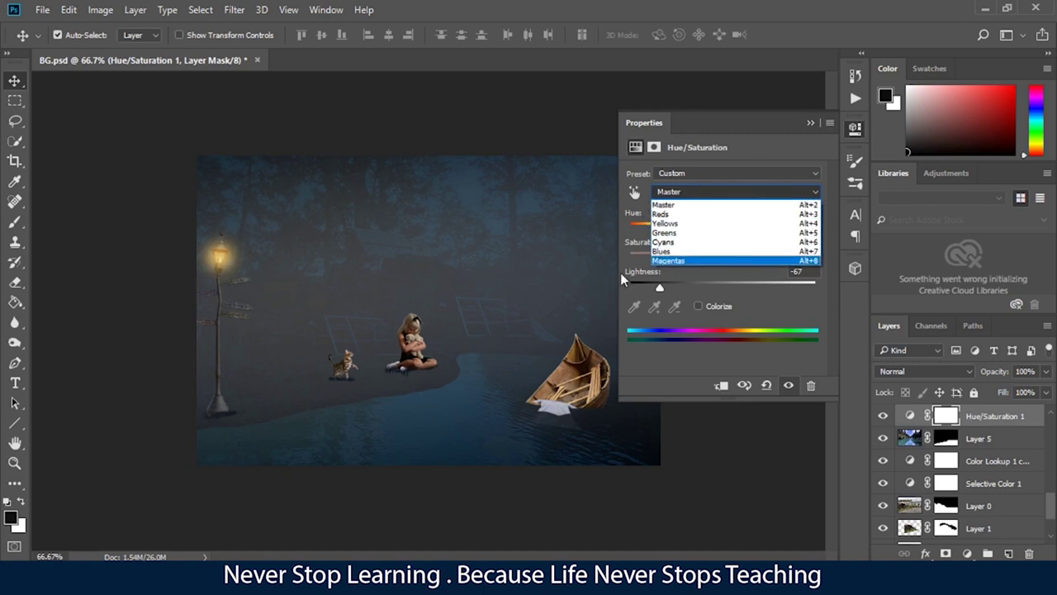
left_click(770, 316)
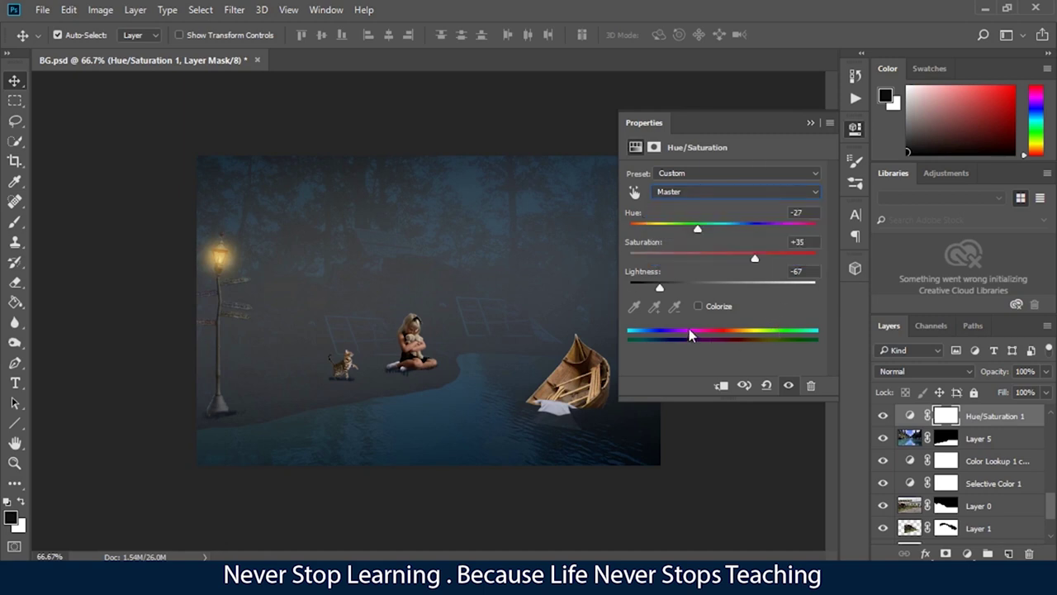
left_click(812, 122)
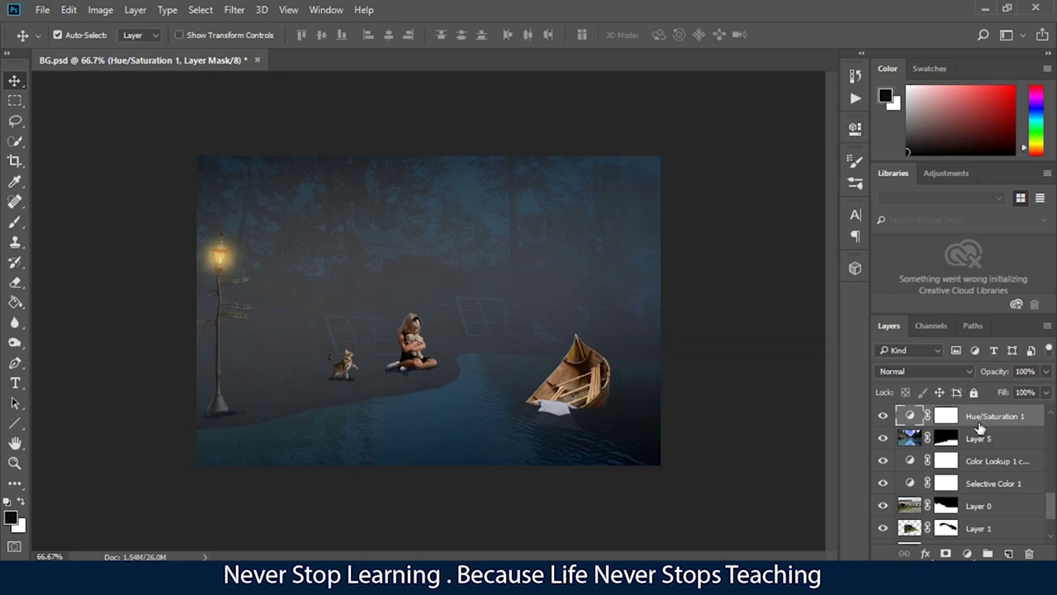
key("Delete")
Add a Color Balance adjustment layer above Layer 5, review its tone options and set the tone to Shadows.
left_click(967, 554)
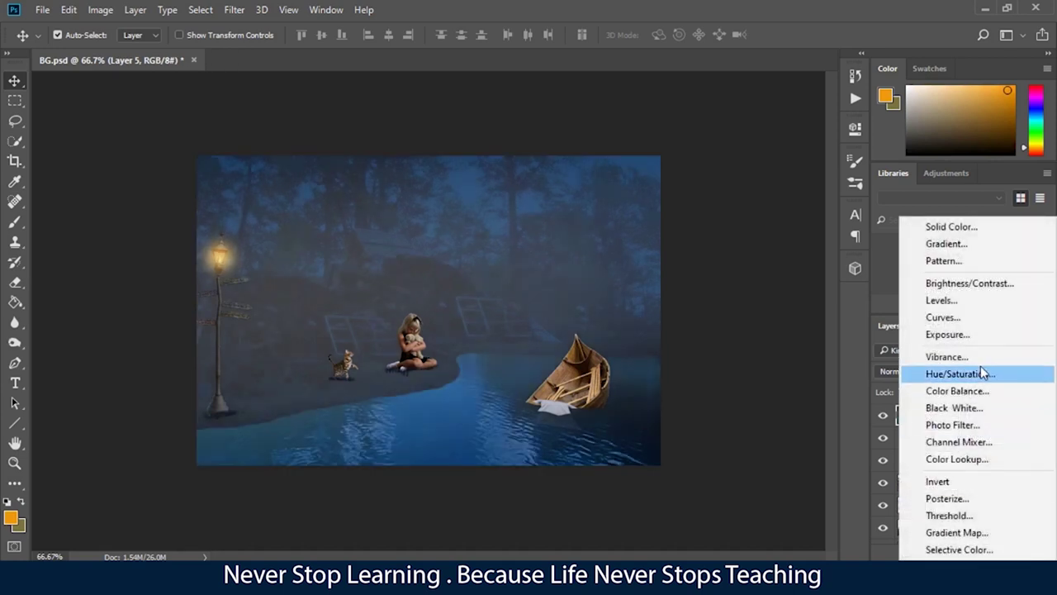
left_click(957, 391)
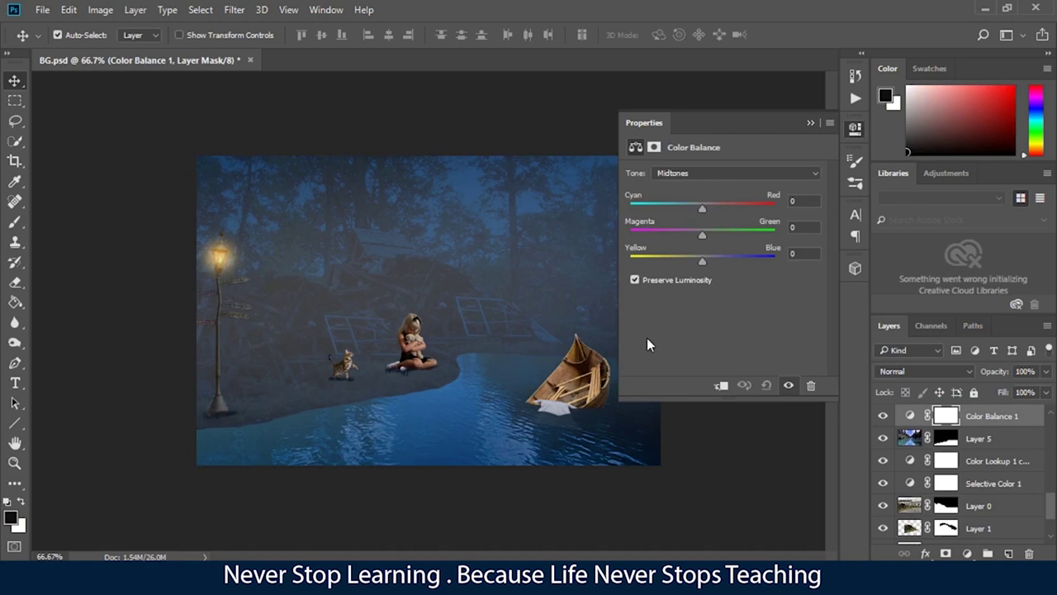
left_click(680, 172)
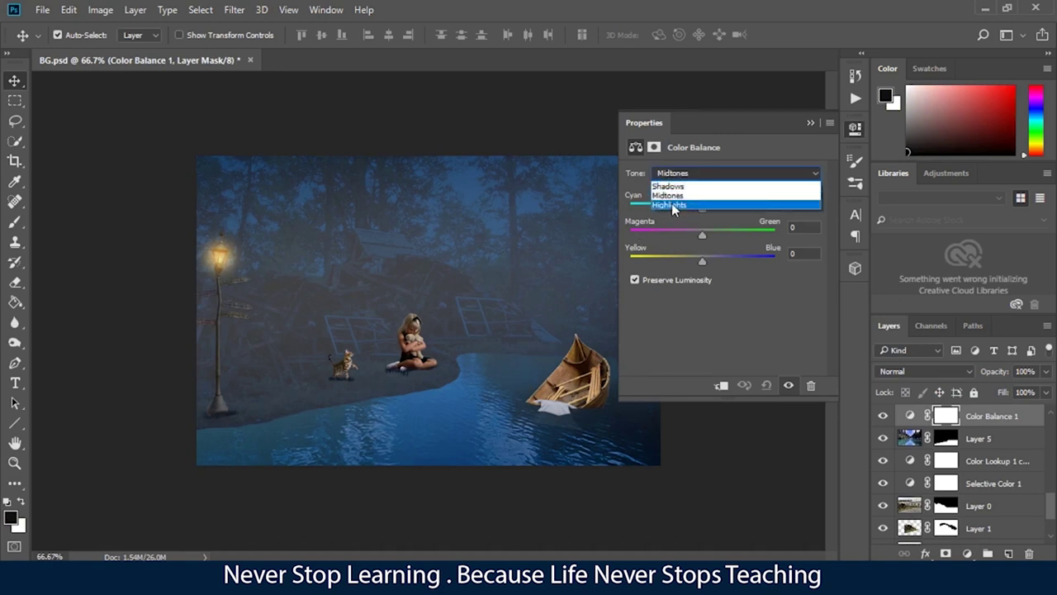
left_click(389, 279)
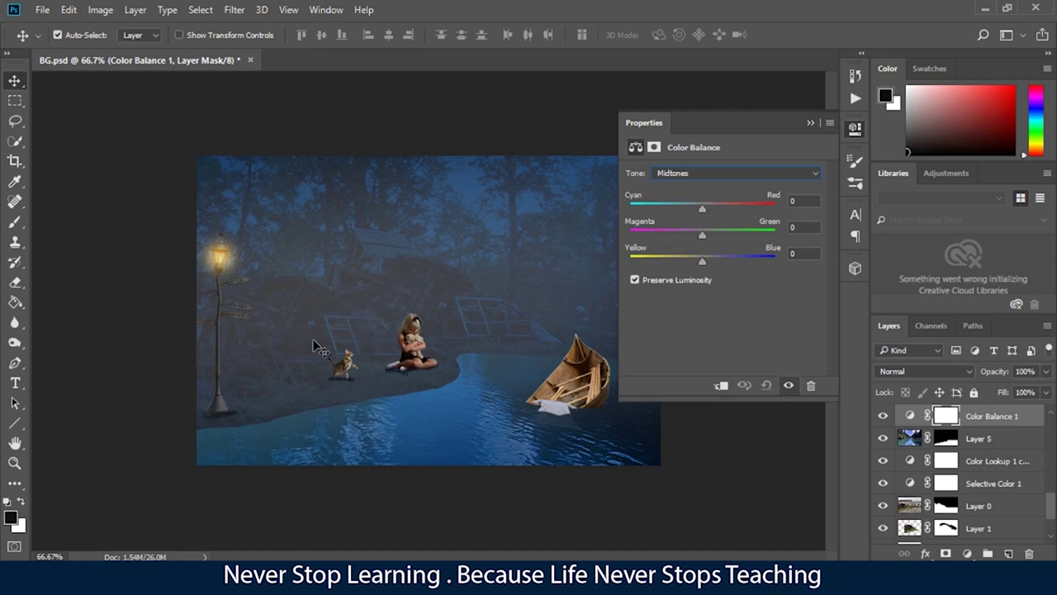
left_click(670, 173)
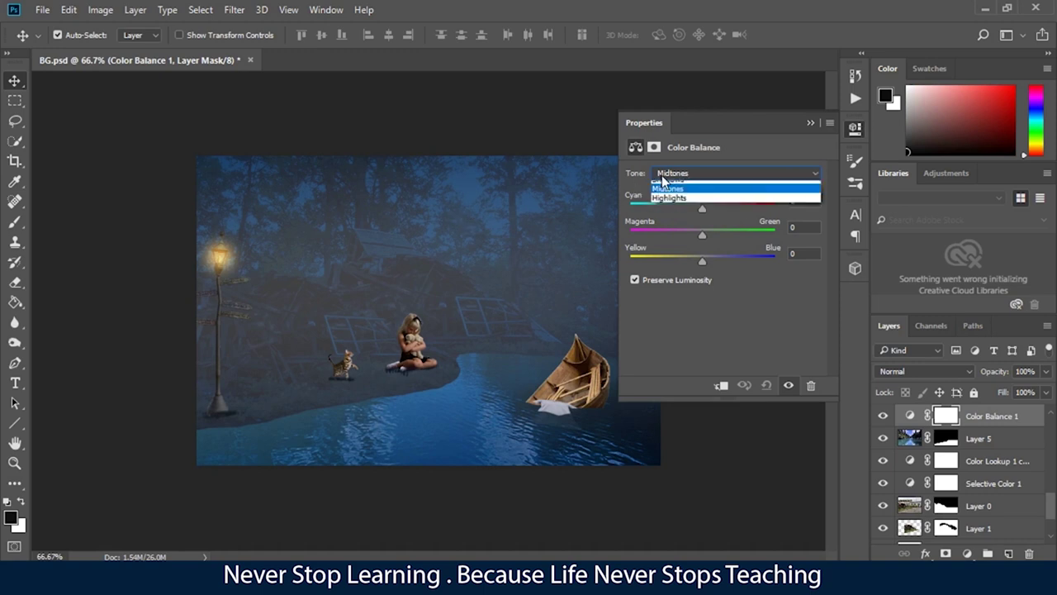
left_click(672, 186)
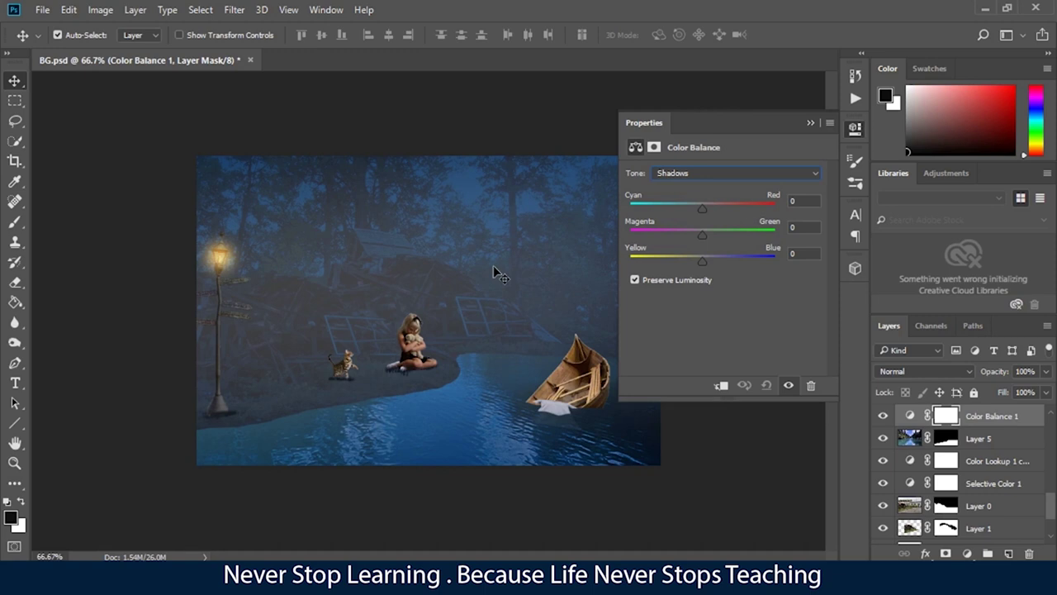
Try a Magenta/Green value of +44 in the shadows, and remove the Color Balance layer.
left_click_drag(698, 209, 715, 238)
left_click(715, 172)
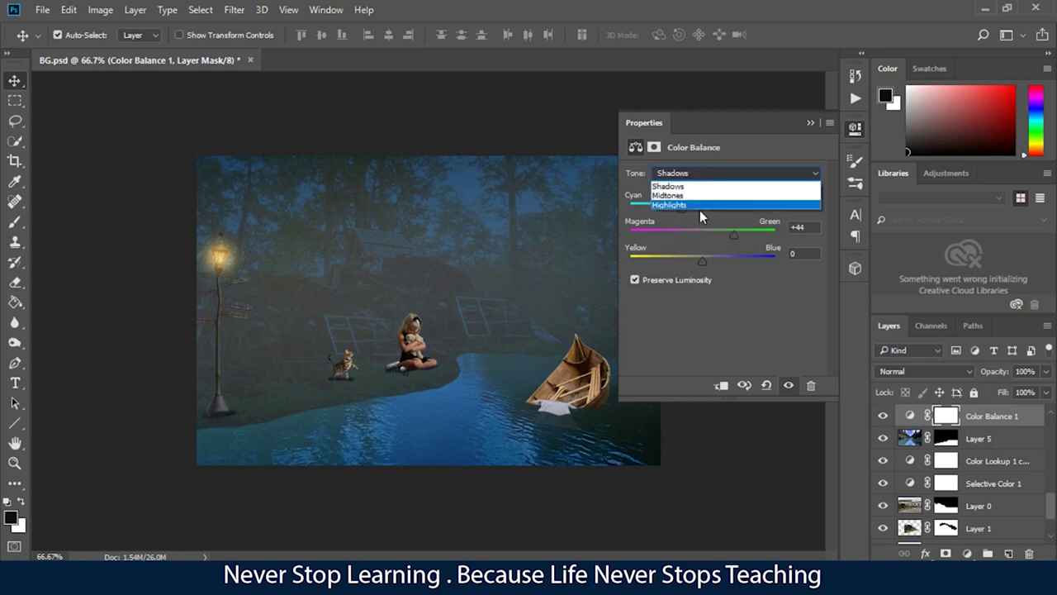
left_click(727, 274)
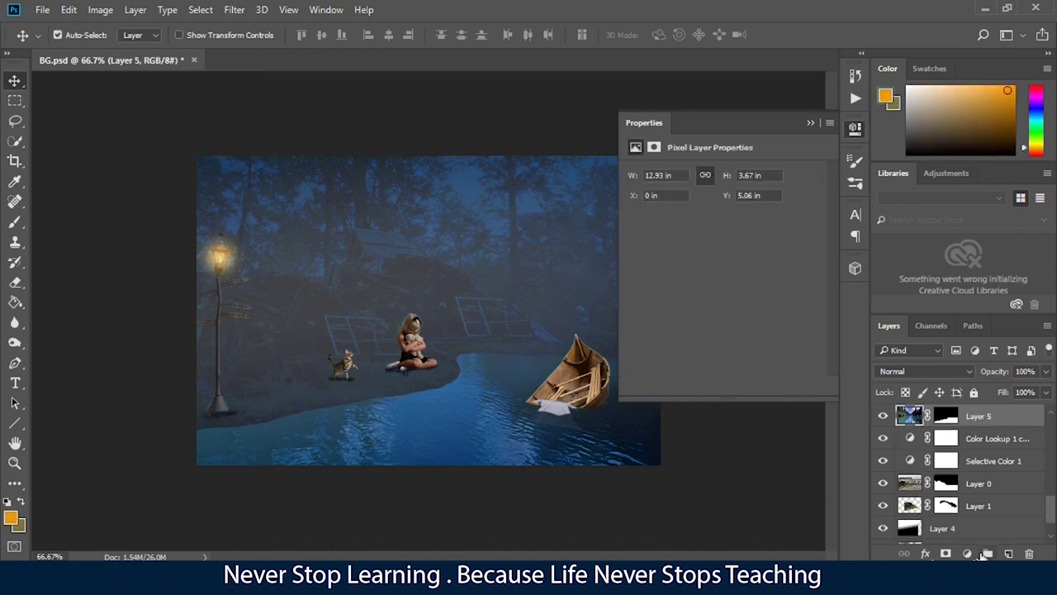
Add a new Color Balance layer above Layer 5, keep the tone at Midtones, and shift the color toward magenta and blue.
left_click(978, 554)
left_click(970, 385)
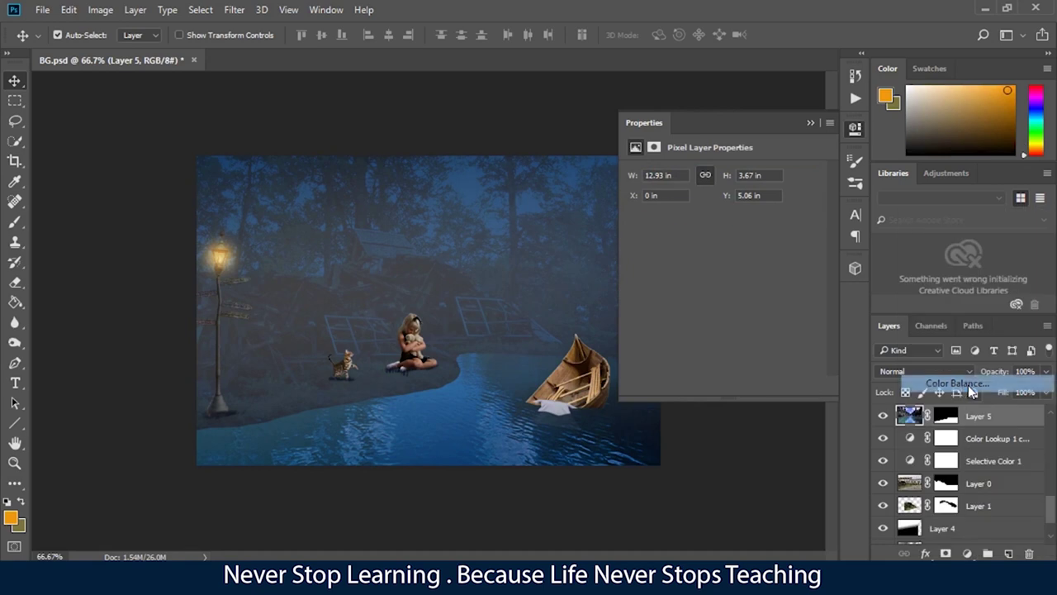
left_click(760, 174)
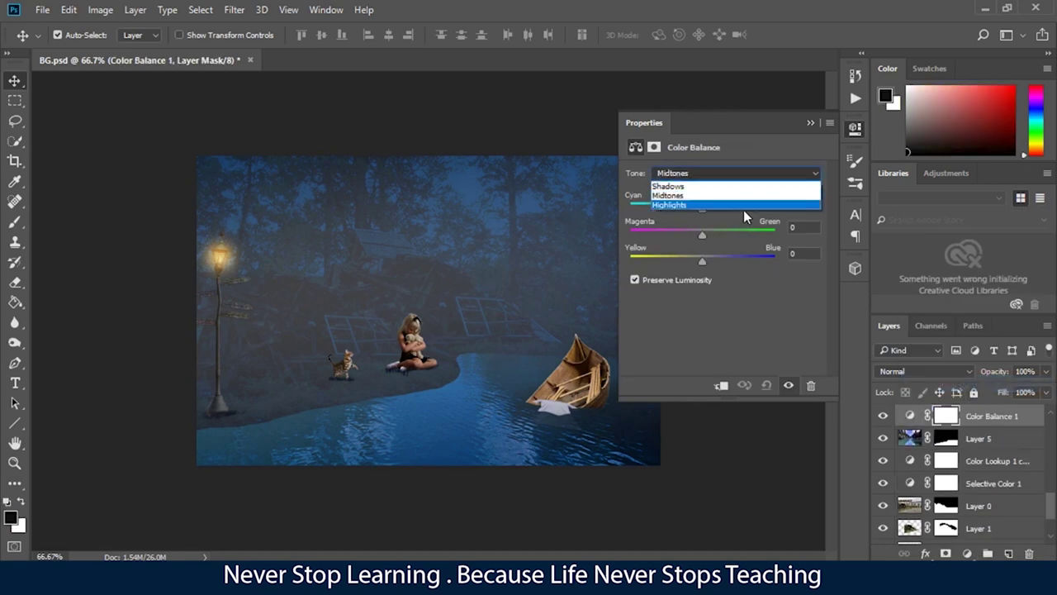
left_click(743, 216)
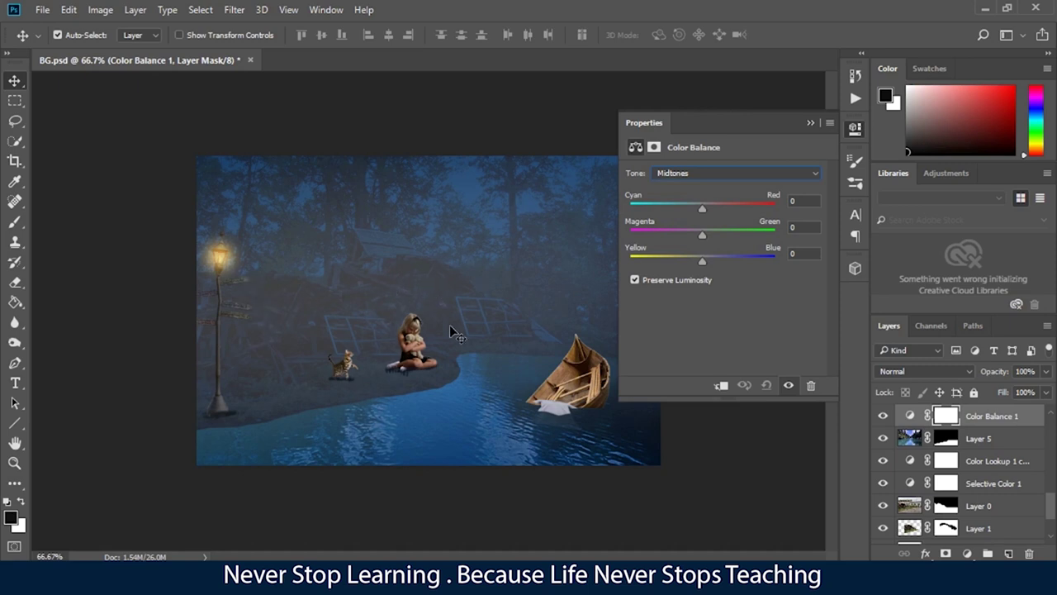
left_click_drag(703, 261, 672, 239)
left_click(809, 123)
Add a Black & White adjustment layer, try Greens -69, Yellows 194 and Reds -77, and apply the Maximum Black preset.
left_click(968, 553)
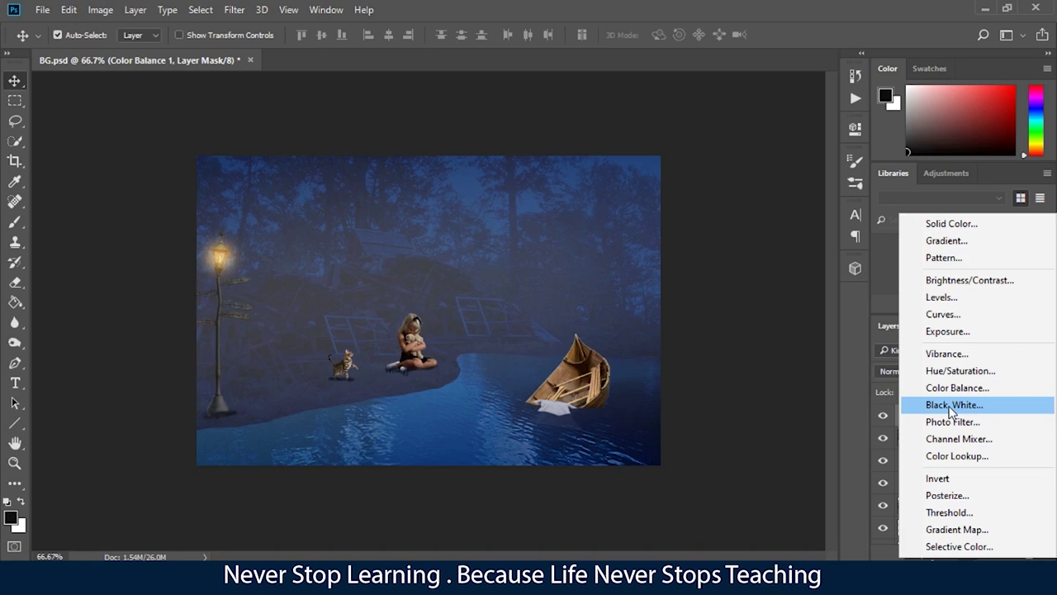
left_click(954, 405)
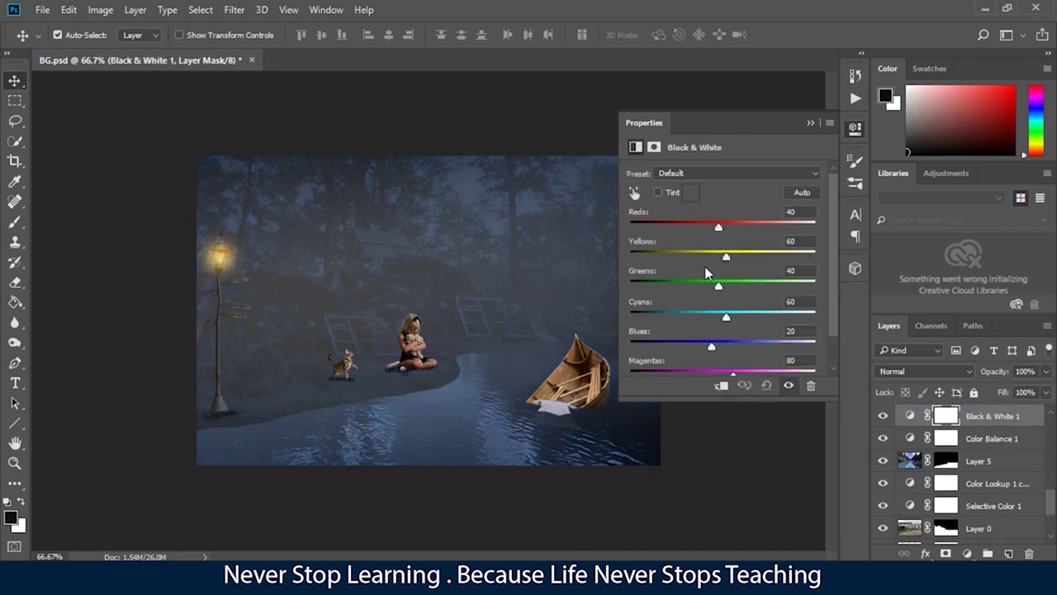
left_click_drag(716, 284, 678, 285)
left_click_drag(727, 257, 777, 252)
left_click_drag(720, 224, 676, 230)
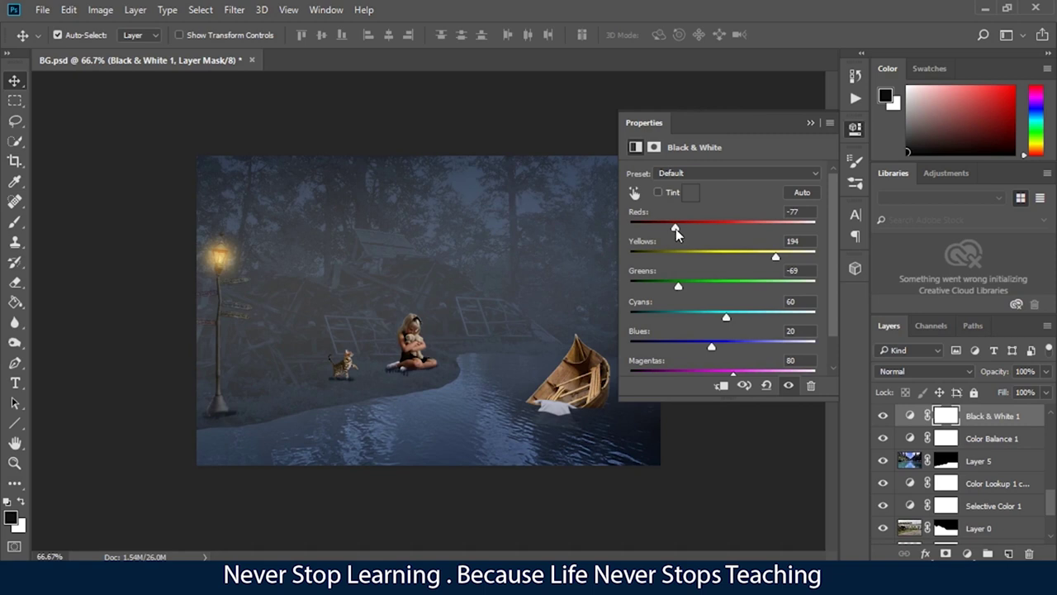
left_click(680, 173)
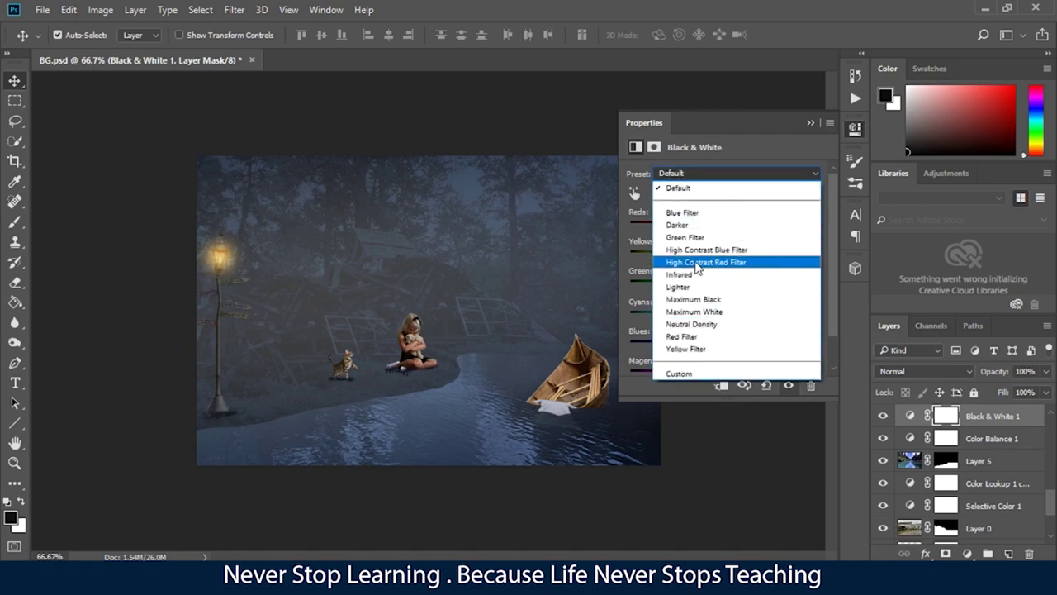
left_click(698, 299)
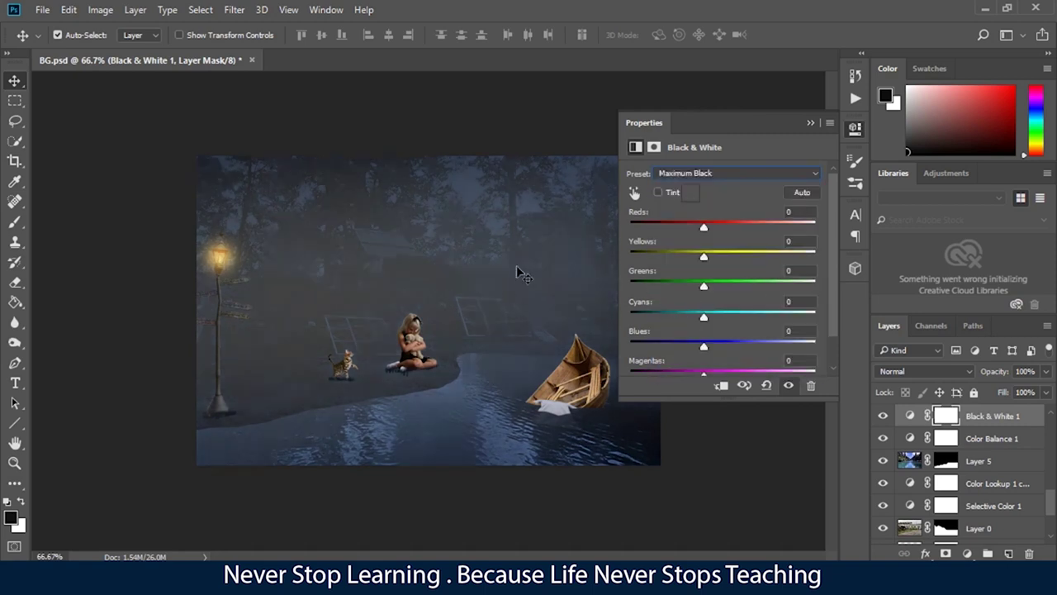
Collapse the adjustment properties and delete the Black & White and Color Balance layers.
left_click(815, 126)
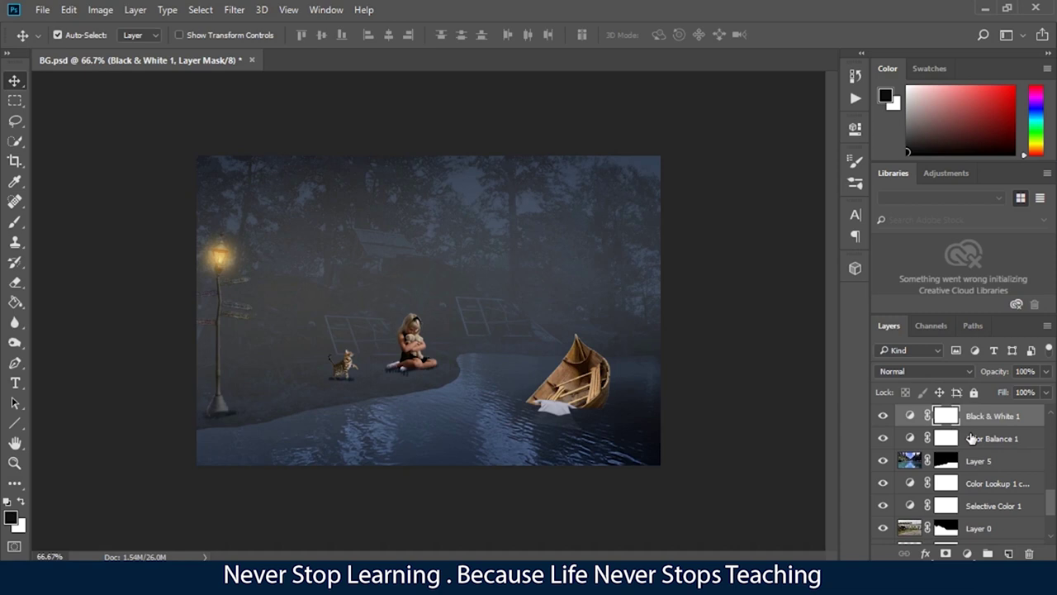
left_click(972, 439)
left_click_drag(972, 439, 972, 466)
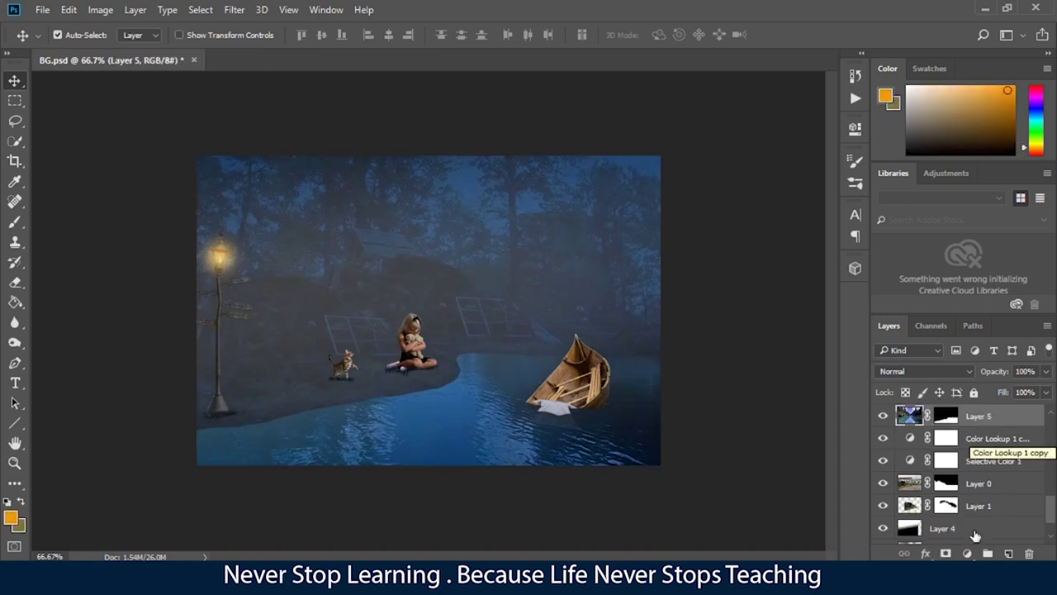
Add a Photo Filter adjustment layer above Layer 5 and try the Cooling Filter (LBB) and Sepia filters.
left_click(967, 553)
left_click(958, 411)
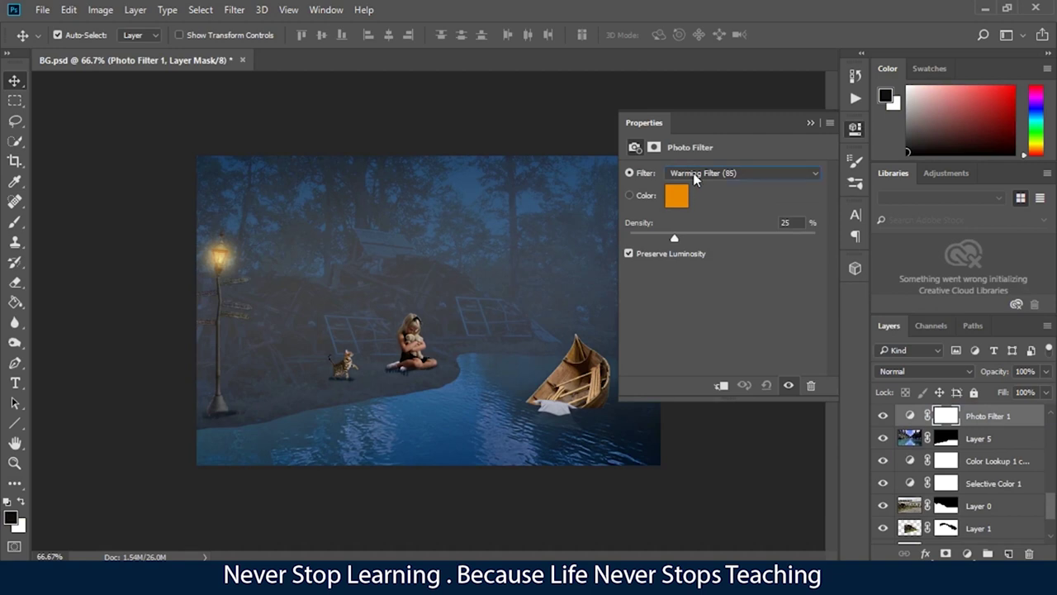
left_click(693, 173)
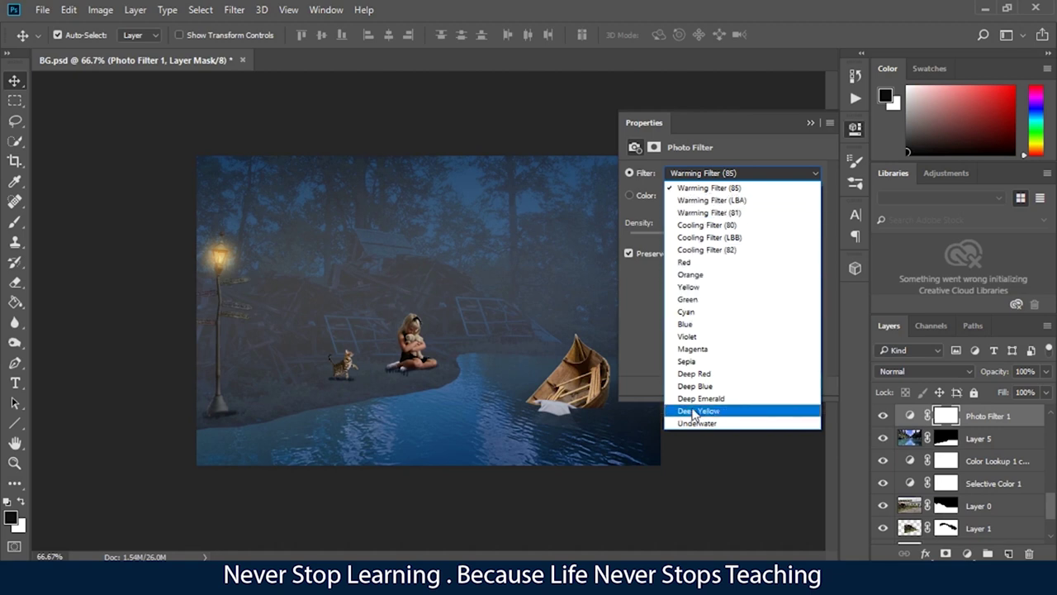
left_click(694, 241)
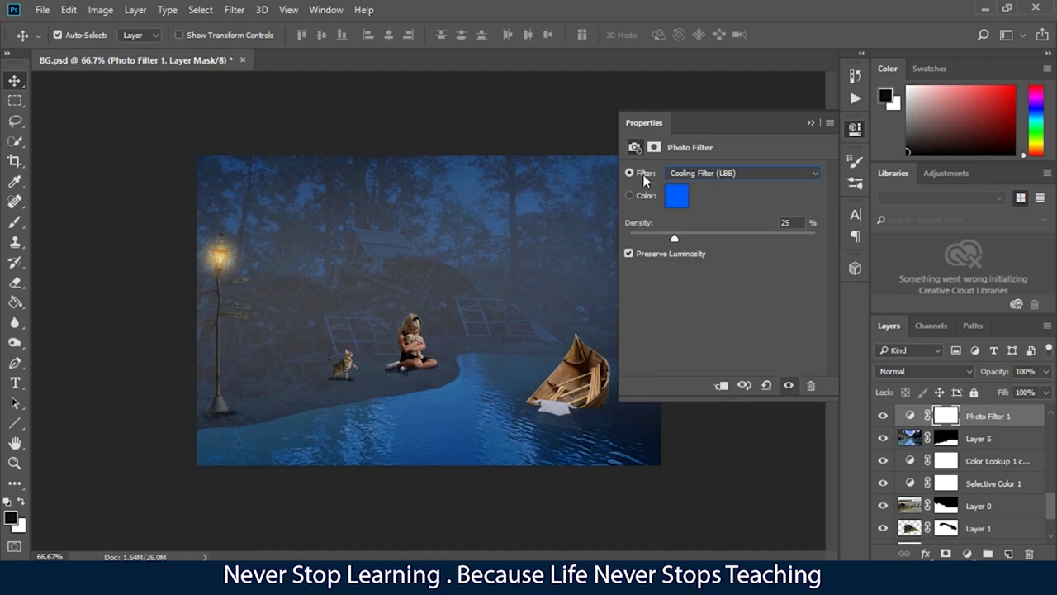
left_click(698, 175)
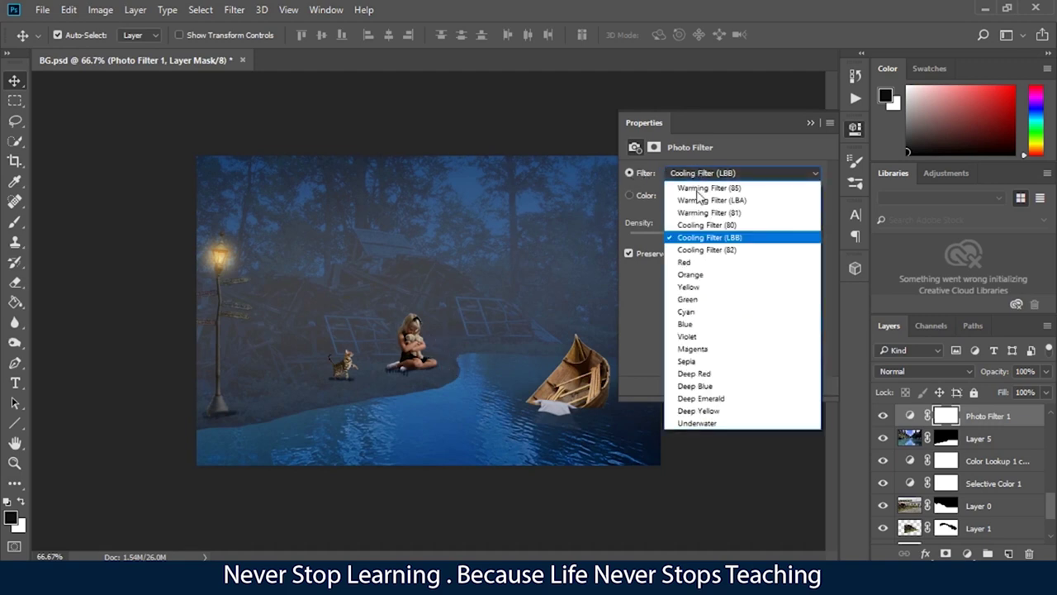
left_click(706, 361)
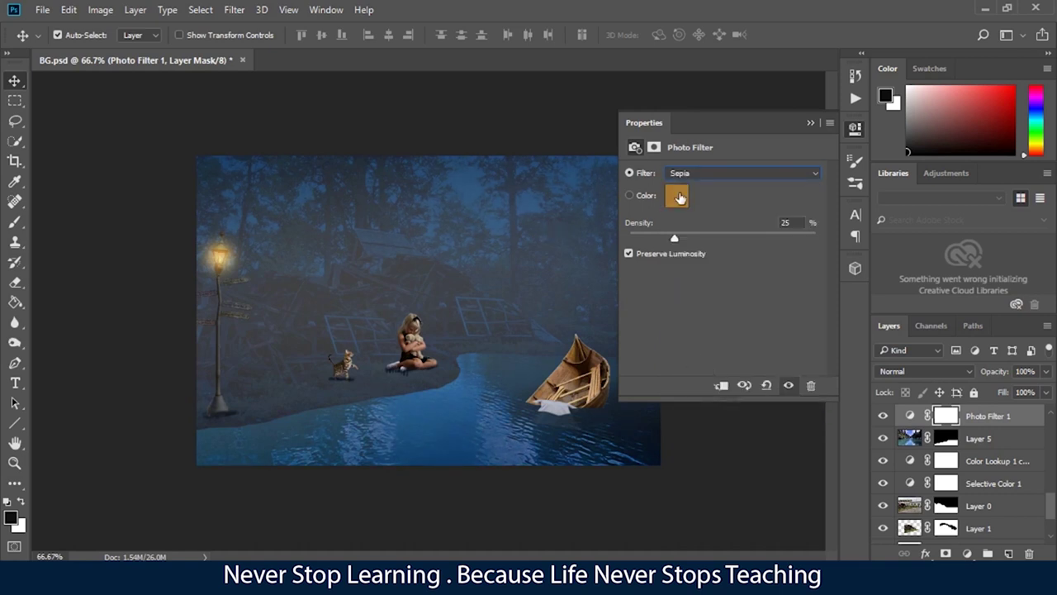
Switch the Photo Filter to a custom color and set it to the bright pink fe1583.
left_click(635, 197)
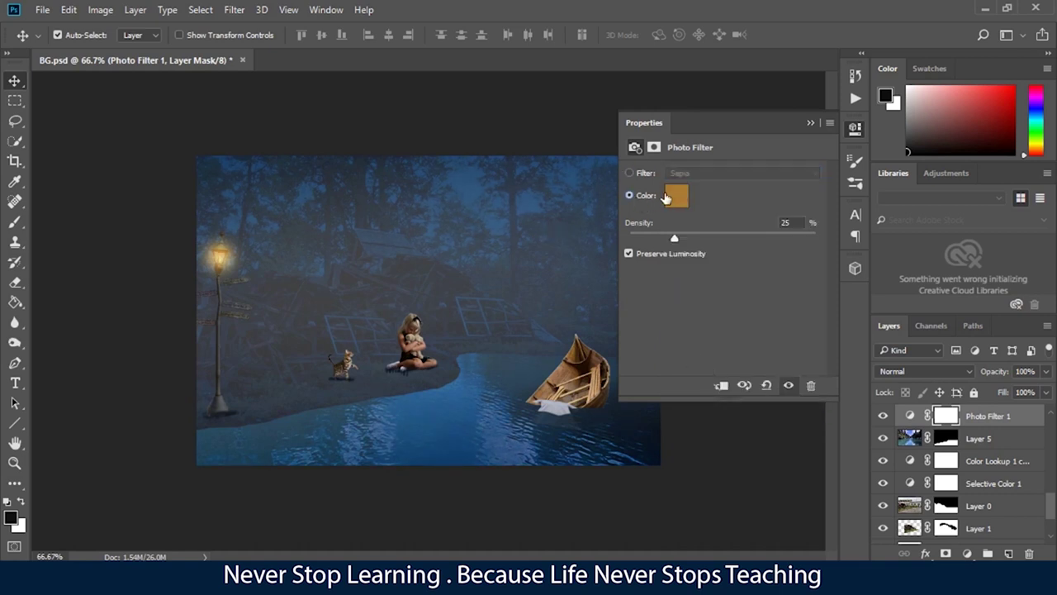
left_click(673, 198)
left_click(650, 196)
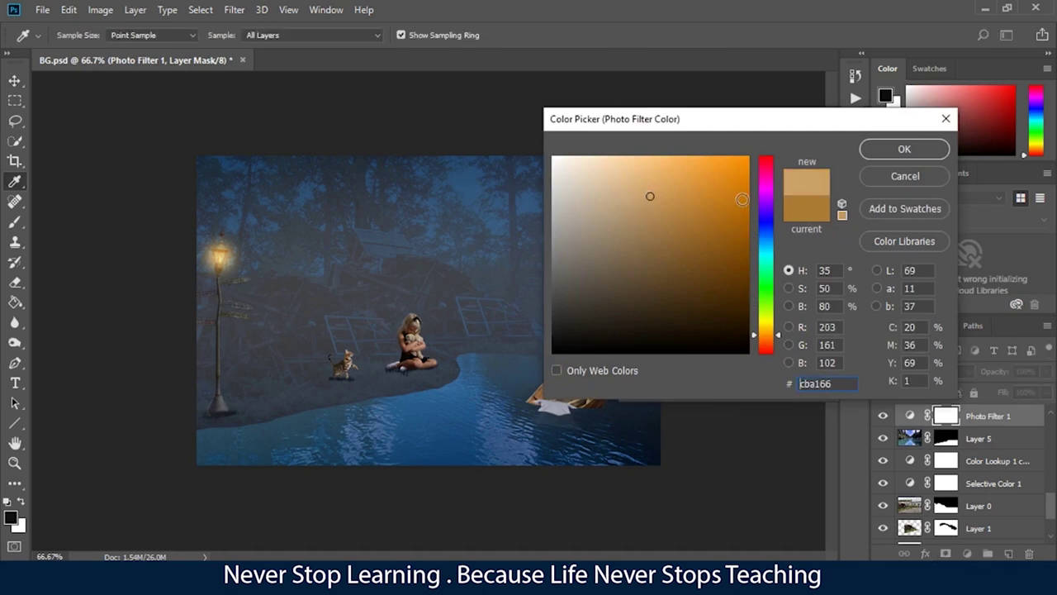
left_click_drag(755, 214, 758, 170)
left_click(732, 156)
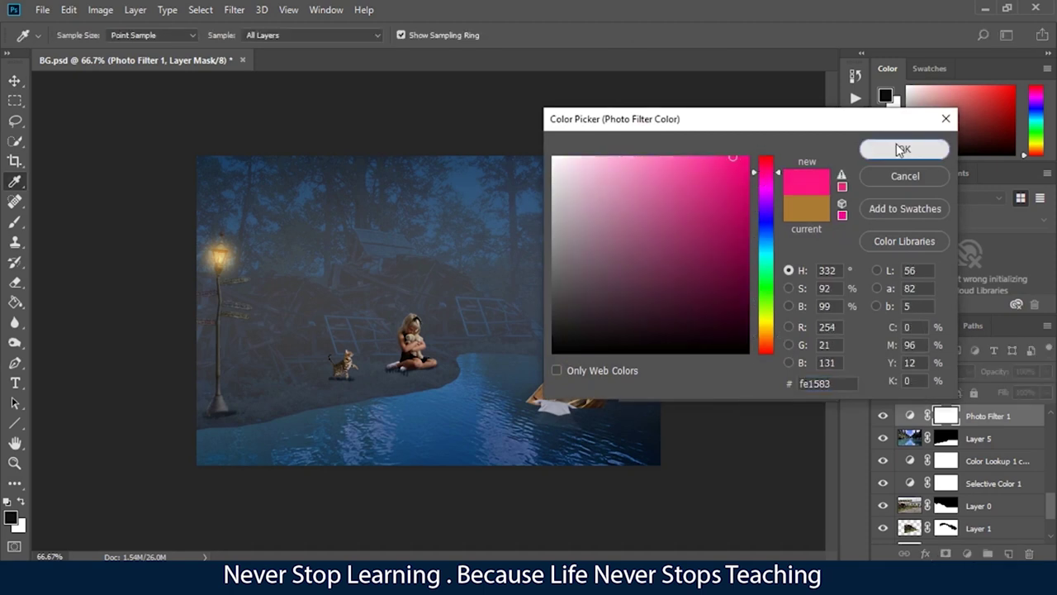
left_click(904, 149)
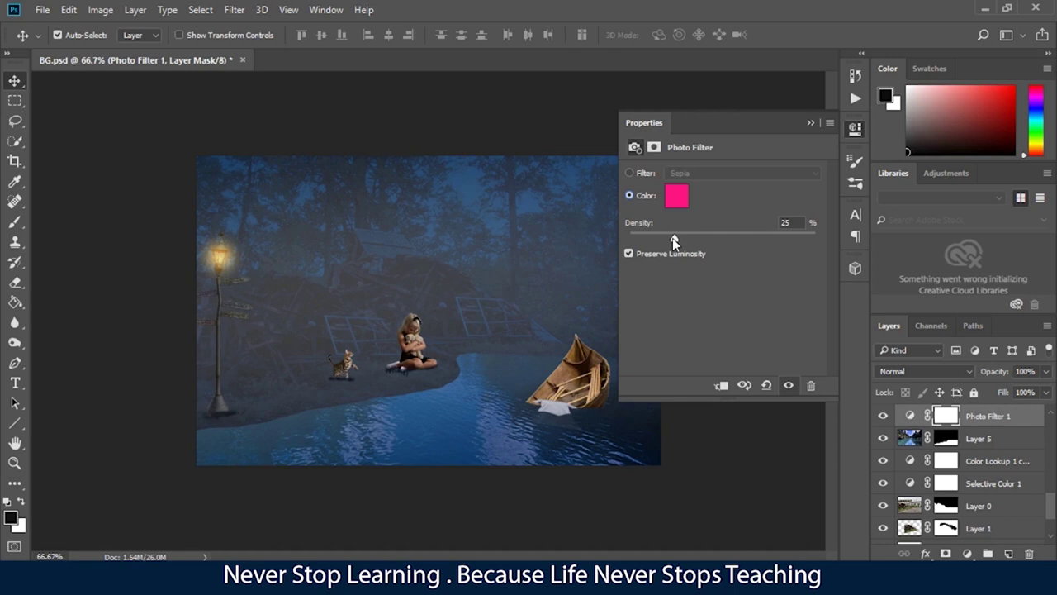
Try a higher density for the pink Photo Filter, and delete the Photo Filter layer.
left_click_drag(684, 238, 731, 238)
left_click(810, 122)
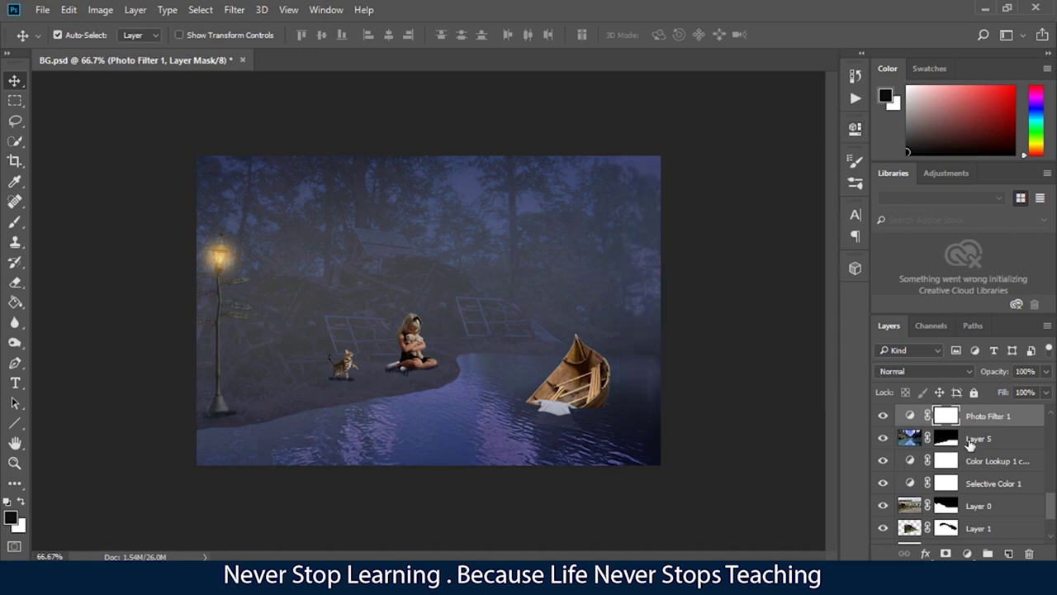
key("Delete")
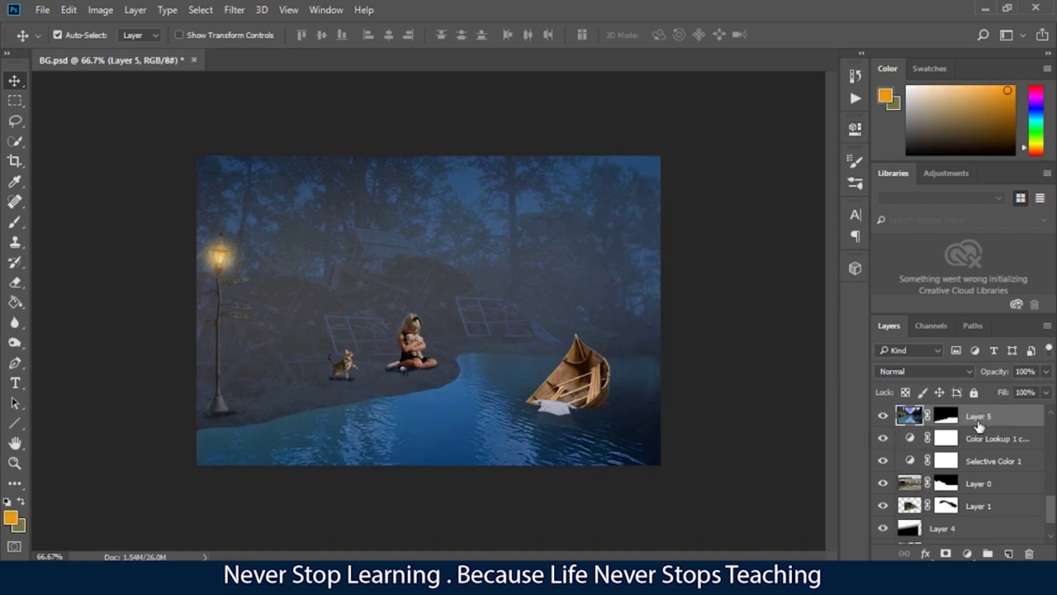